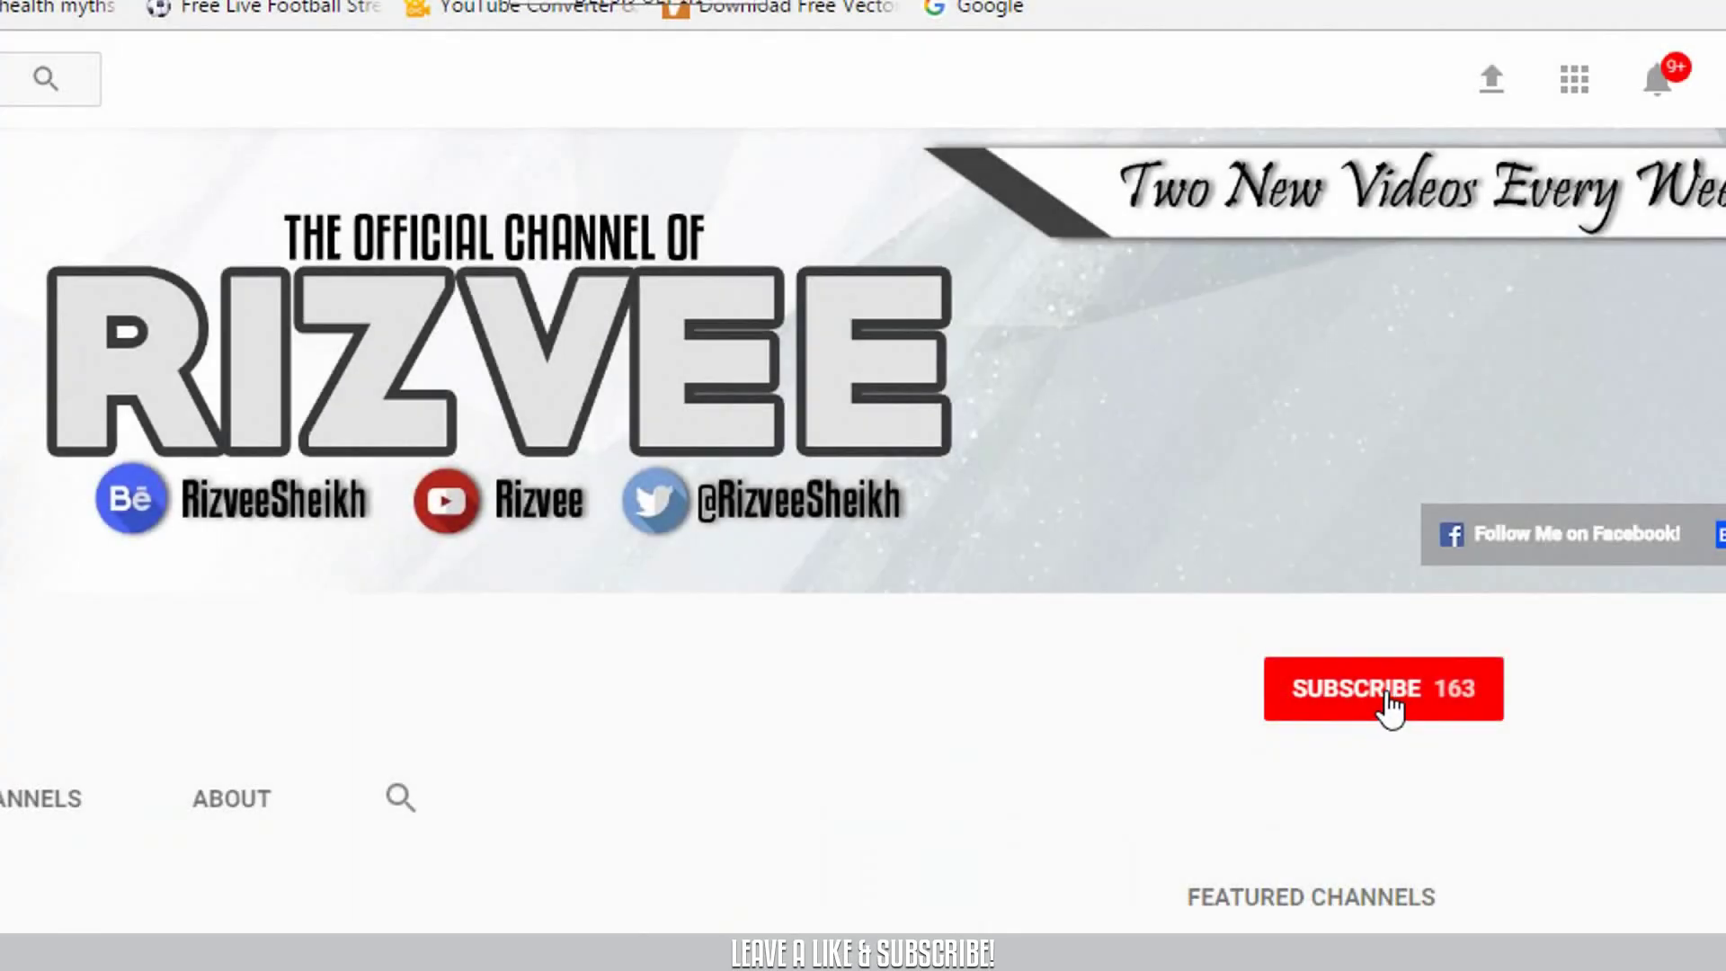
- Subscribe to the tutorial's YouTube channel and turn on the bell for new-upload notifications
{"action": "left_click", "coordinate": [1389, 709]}
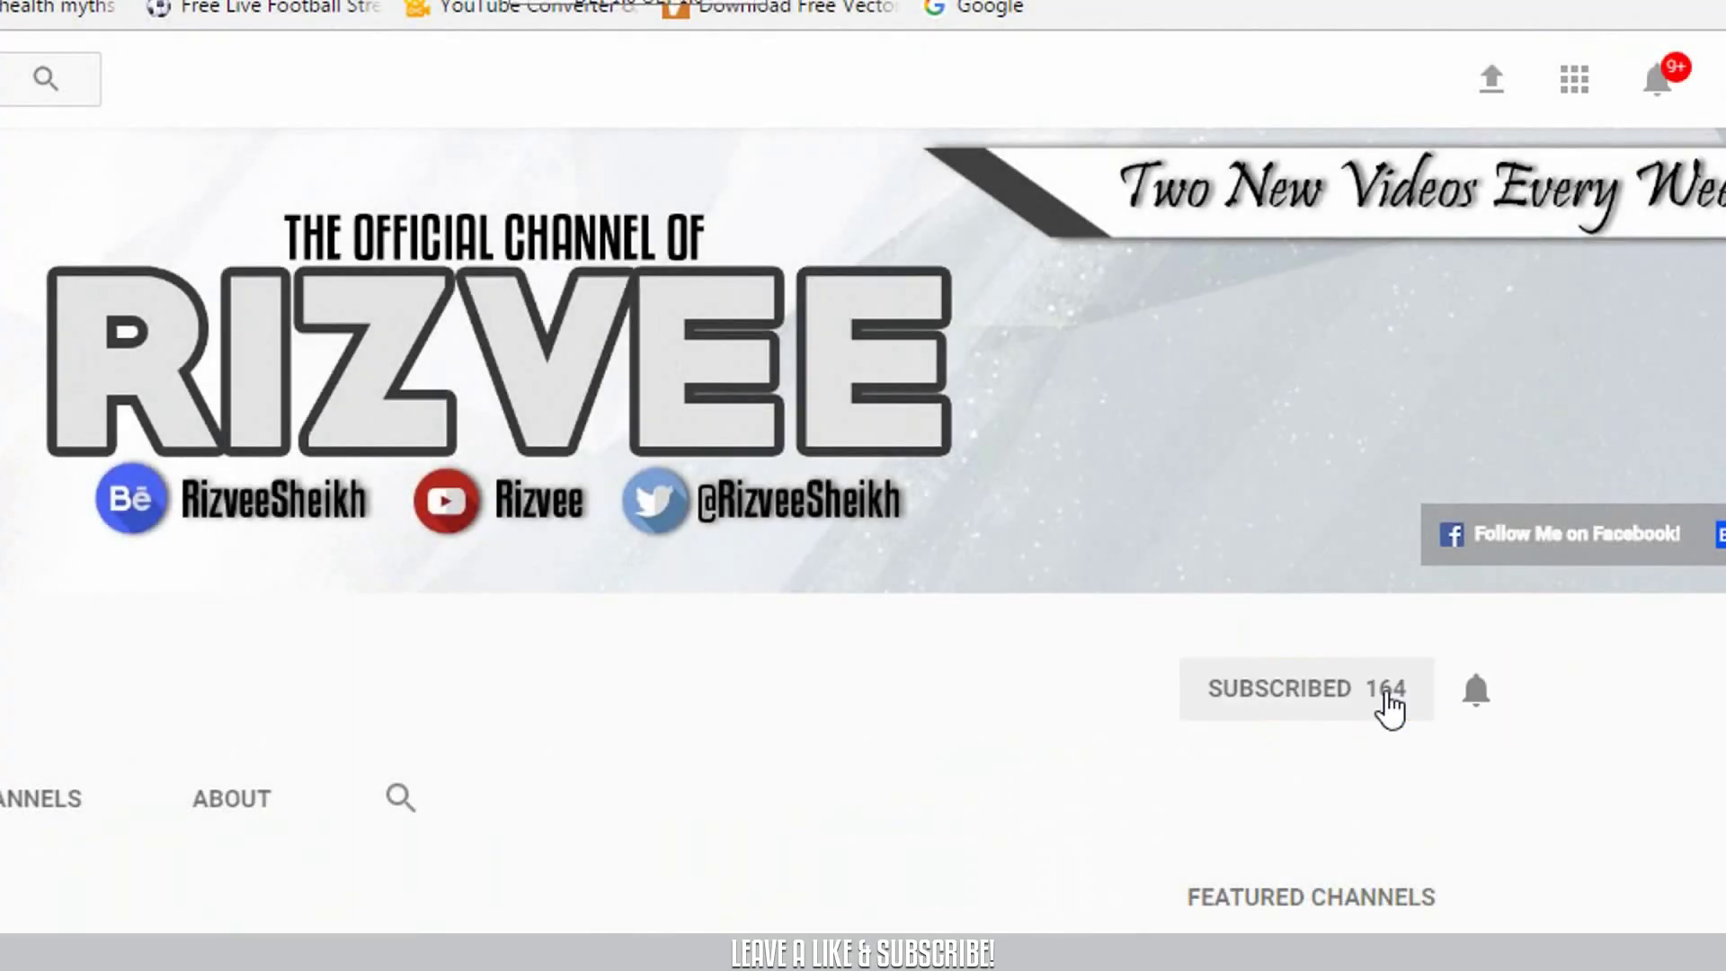
{"action": "left_click", "coordinate": [1475, 692]}
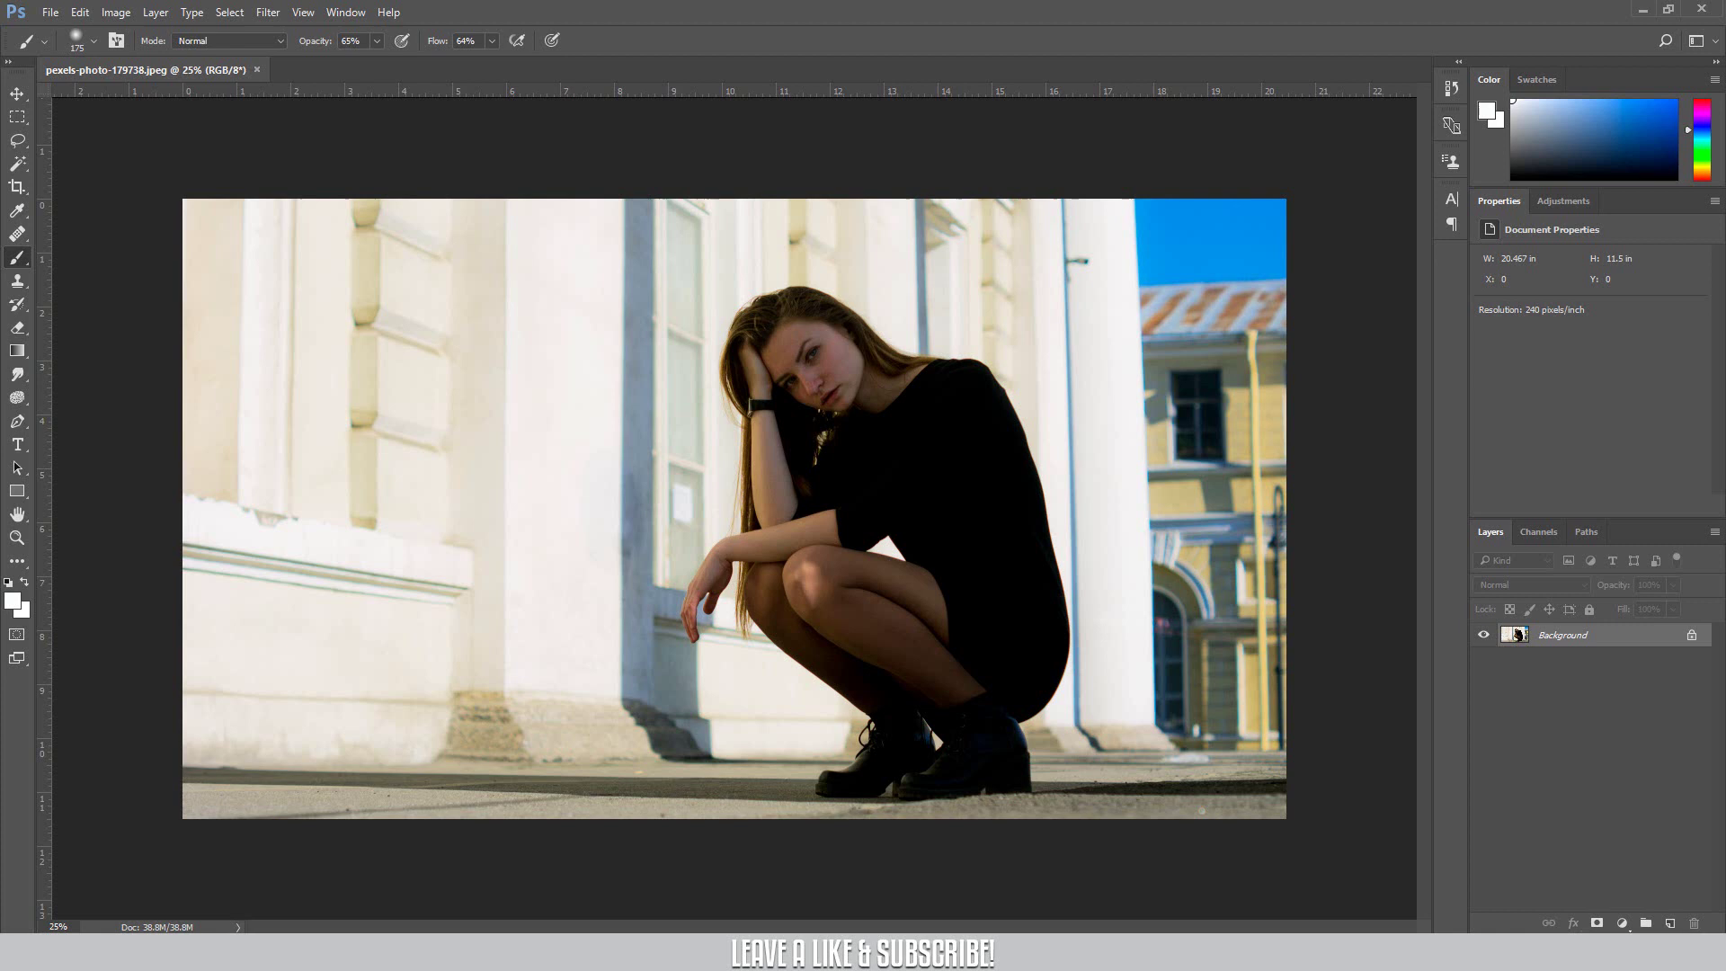
- Unlock the photo's Background layer so it becomes the editable Layer 0
{"action": "left_click", "coordinate": [1691, 635]}
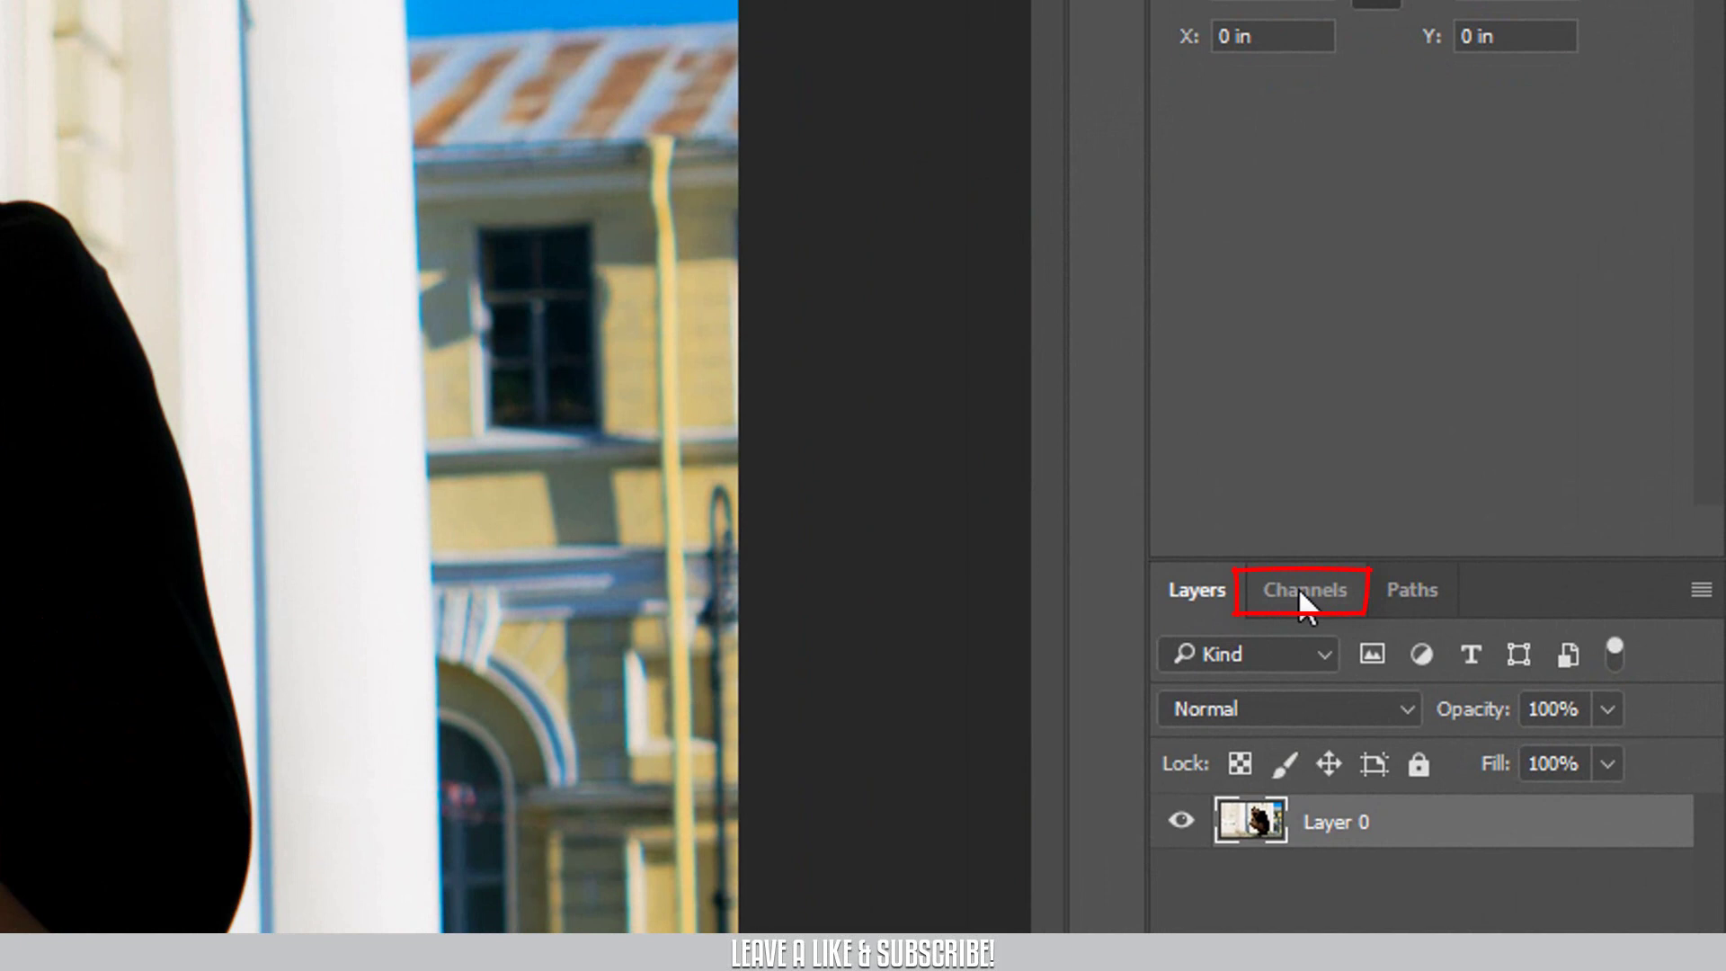
- Load the RGB channel's luminosity as a highlights selection from the Channels panel, then return to Layers
{"action": "left_click", "coordinate": [1299, 595]}
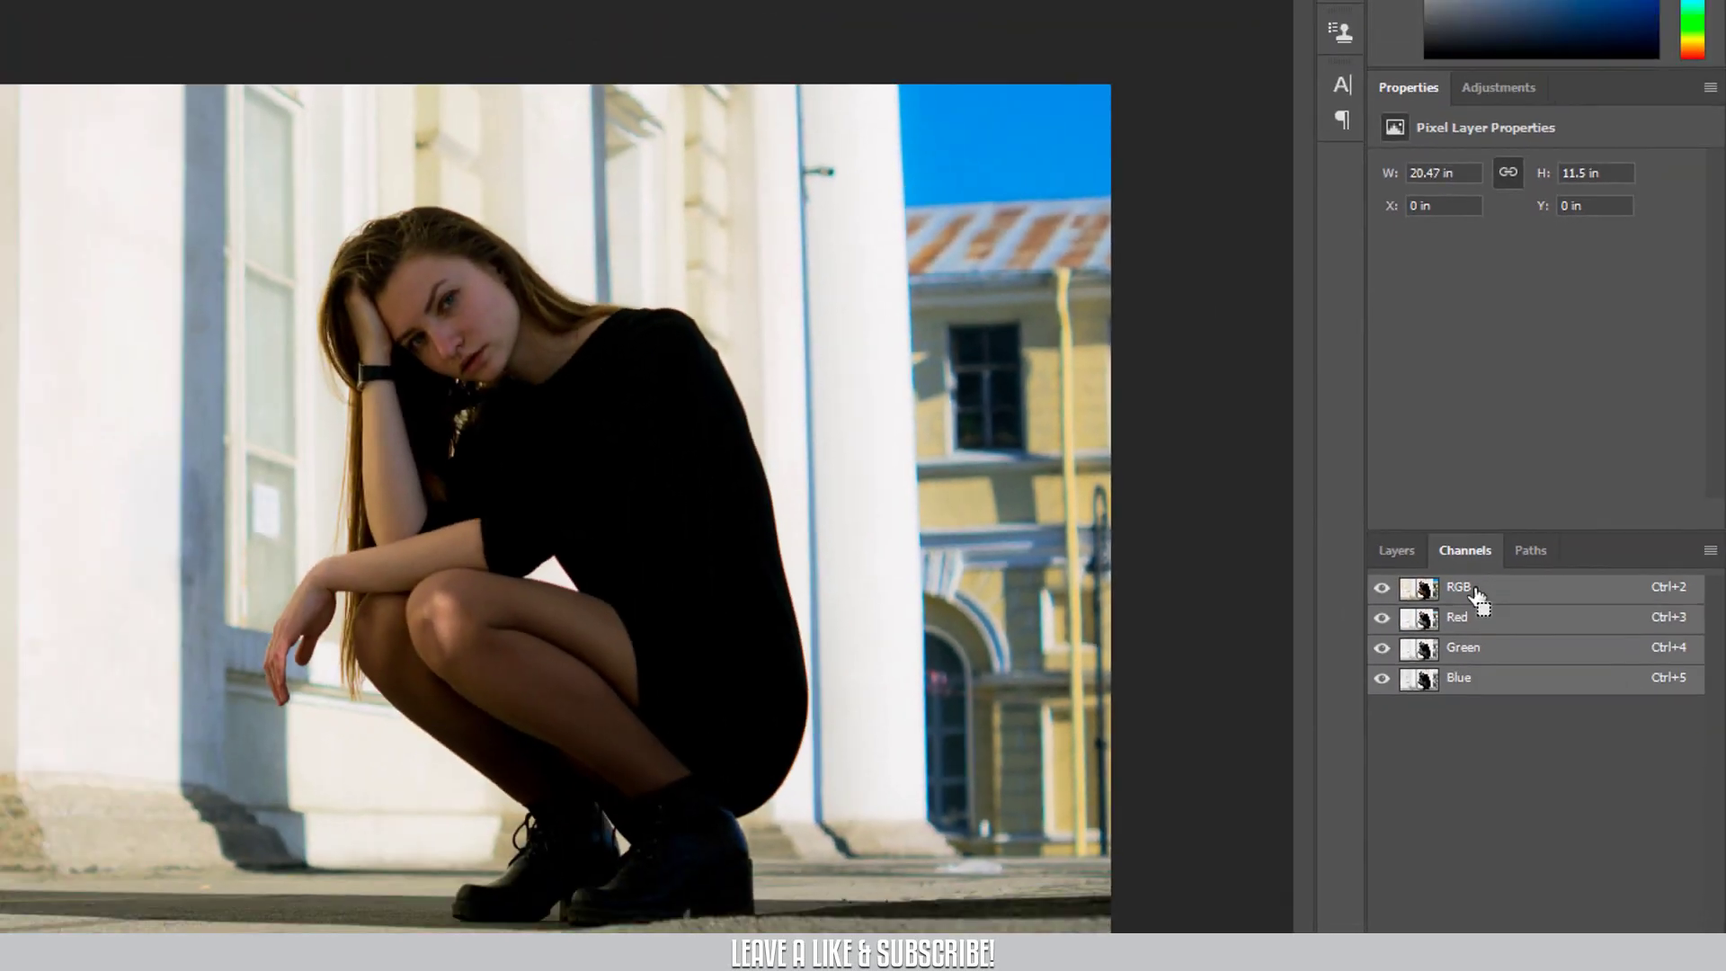
{"action": "left_click", "coordinate": [1233, 649], "text": "ctrl"}
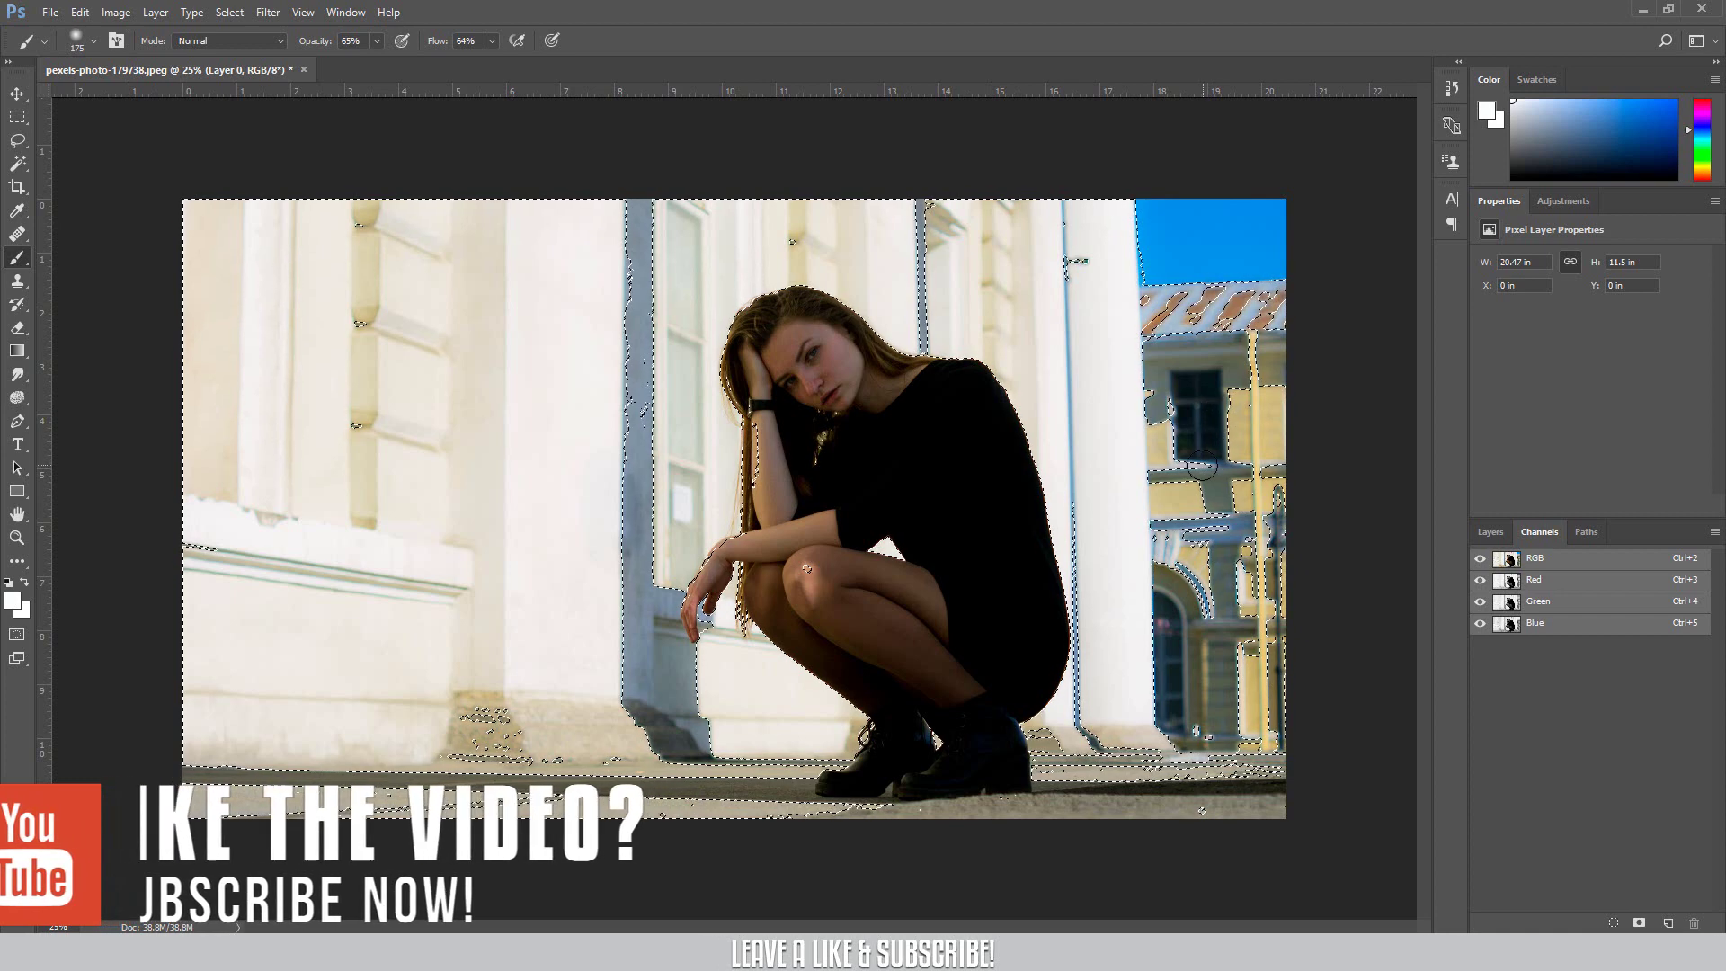
{"action": "left_click", "coordinate": [1489, 533]}
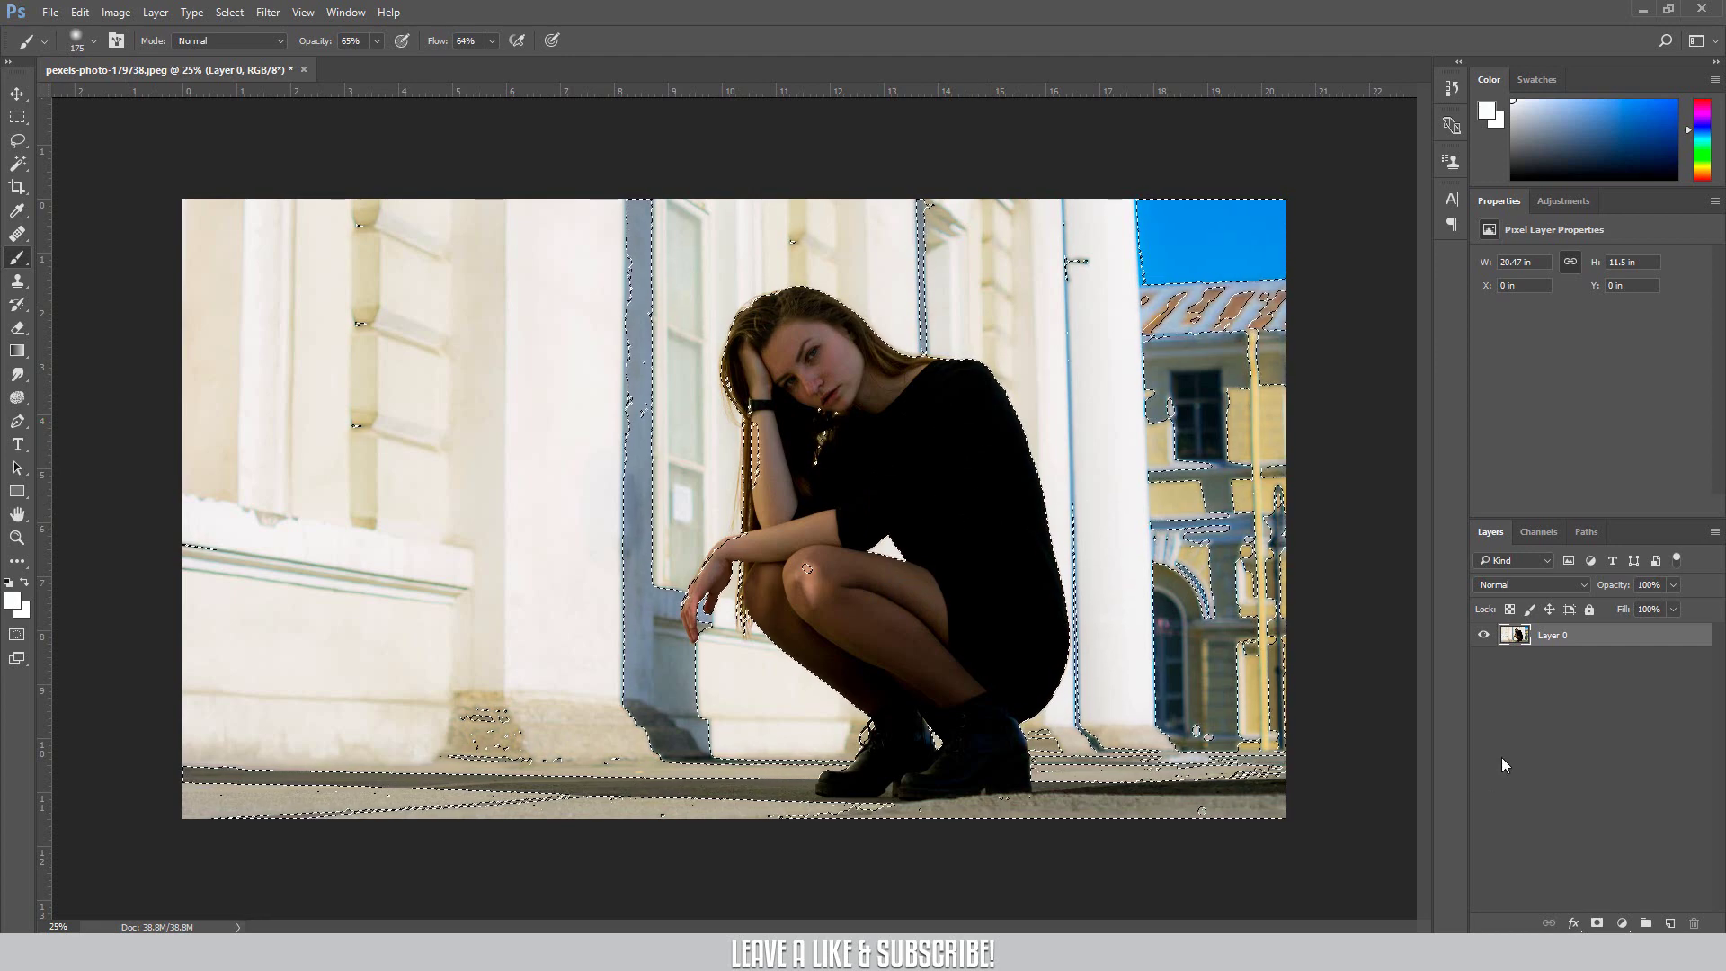
- Copy the selected highlights to a new Layer 1, briefly hiding Layer 0 to check them
{"action": "key", "text": "ctrl+j"}
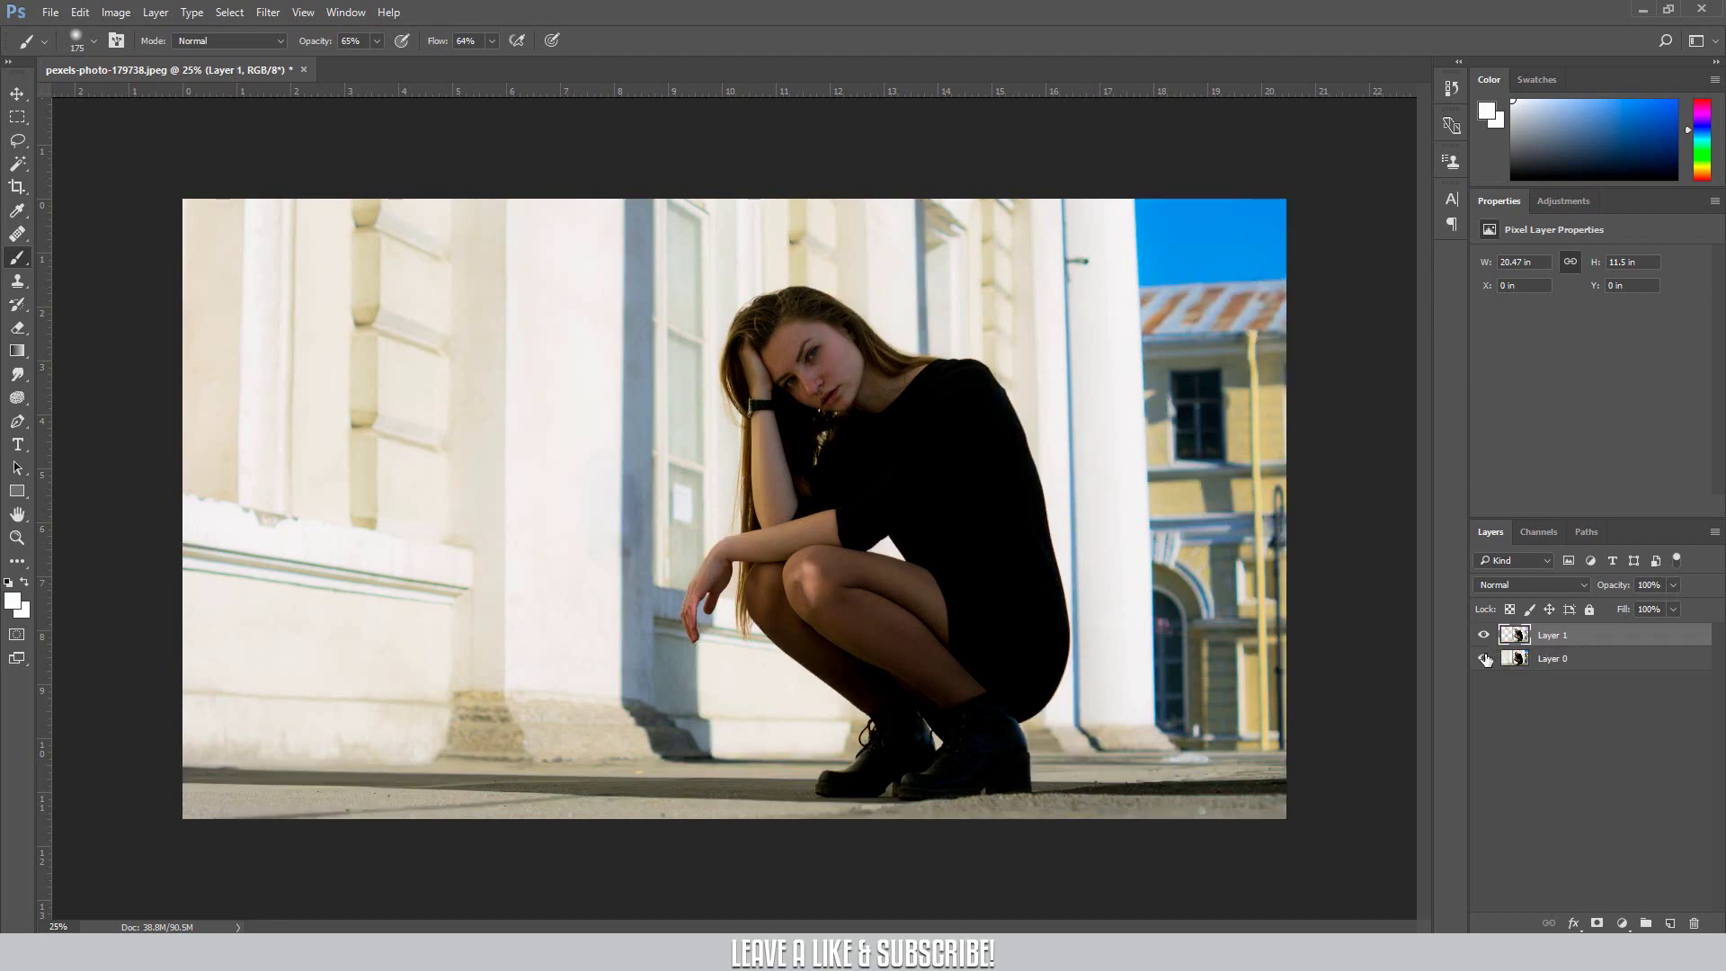
{"action": "left_click", "coordinate": [1485, 659]}
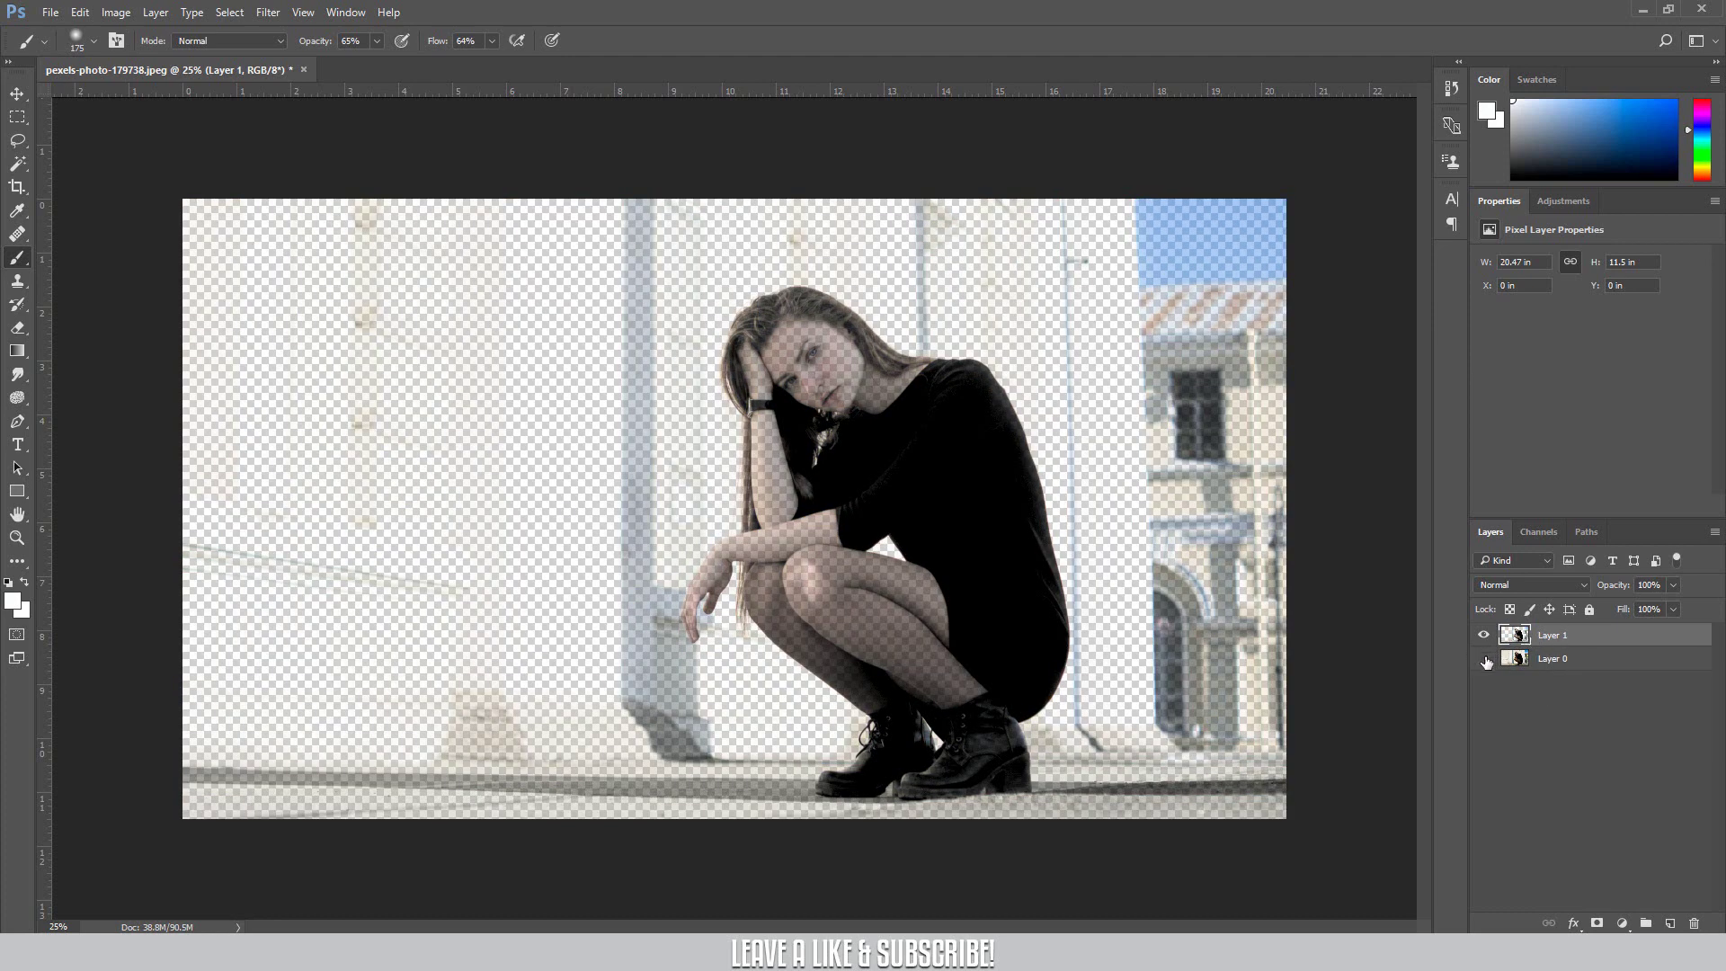
{"action": "left_click", "coordinate": [1485, 659]}
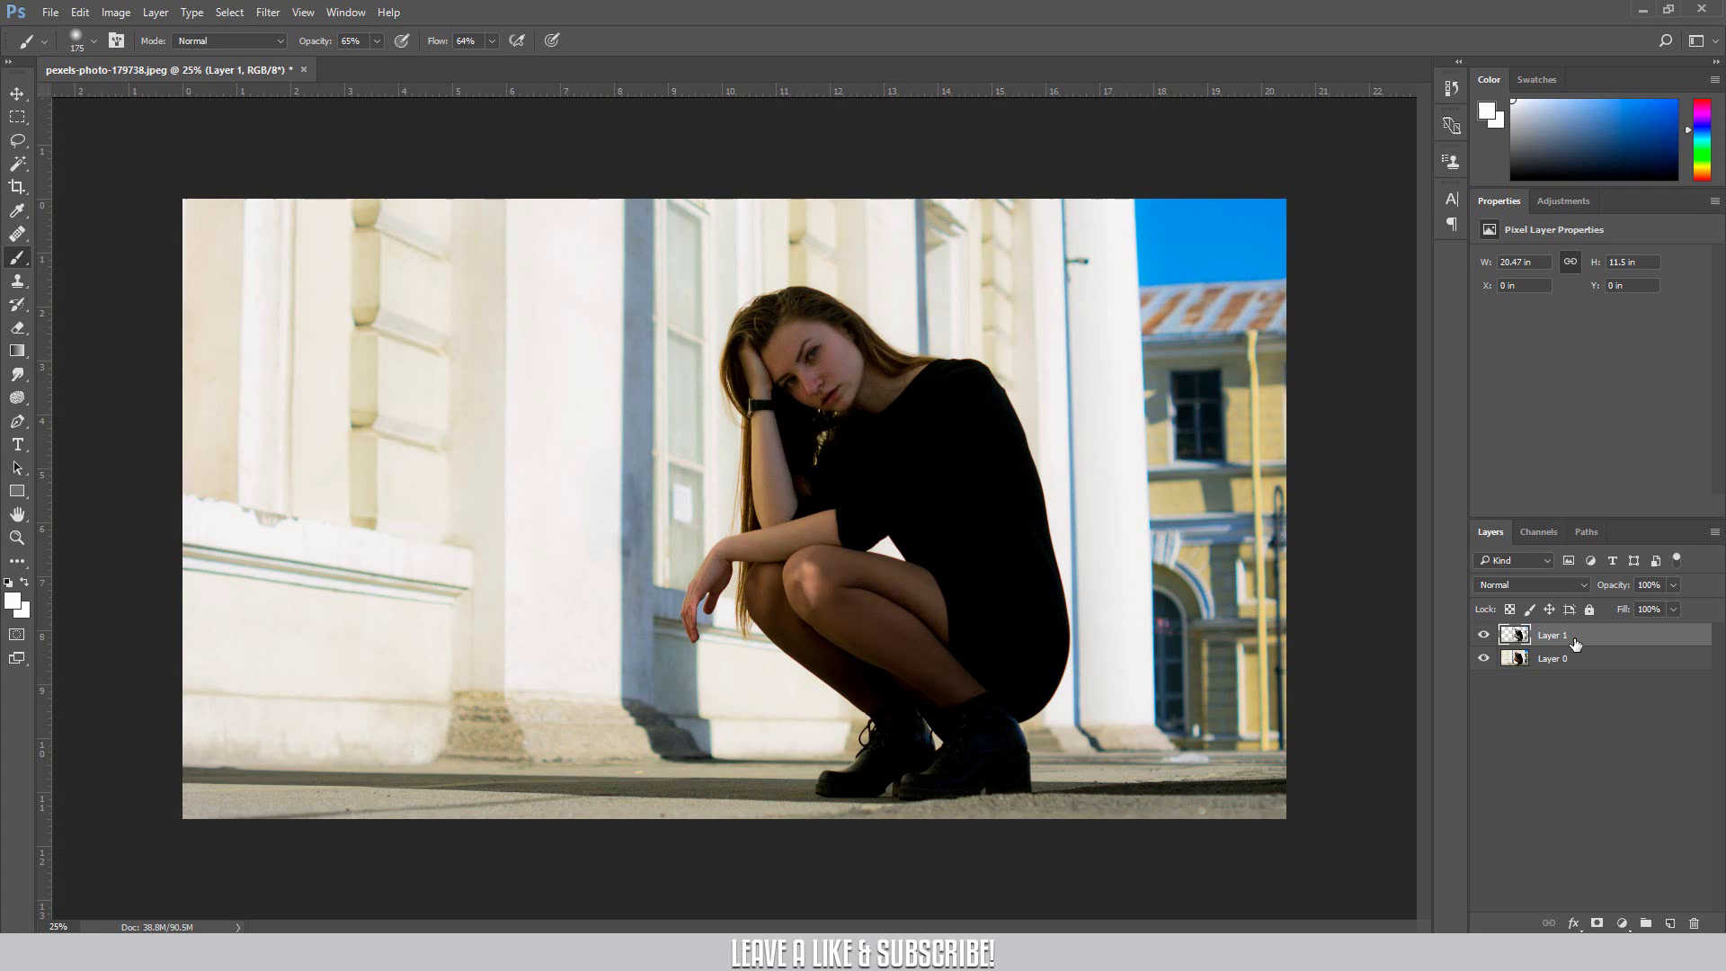
- Set Layer 1's blend mode to Screen and toggle it to compare the brightening
{"action": "left_click", "coordinate": [1531, 584]}
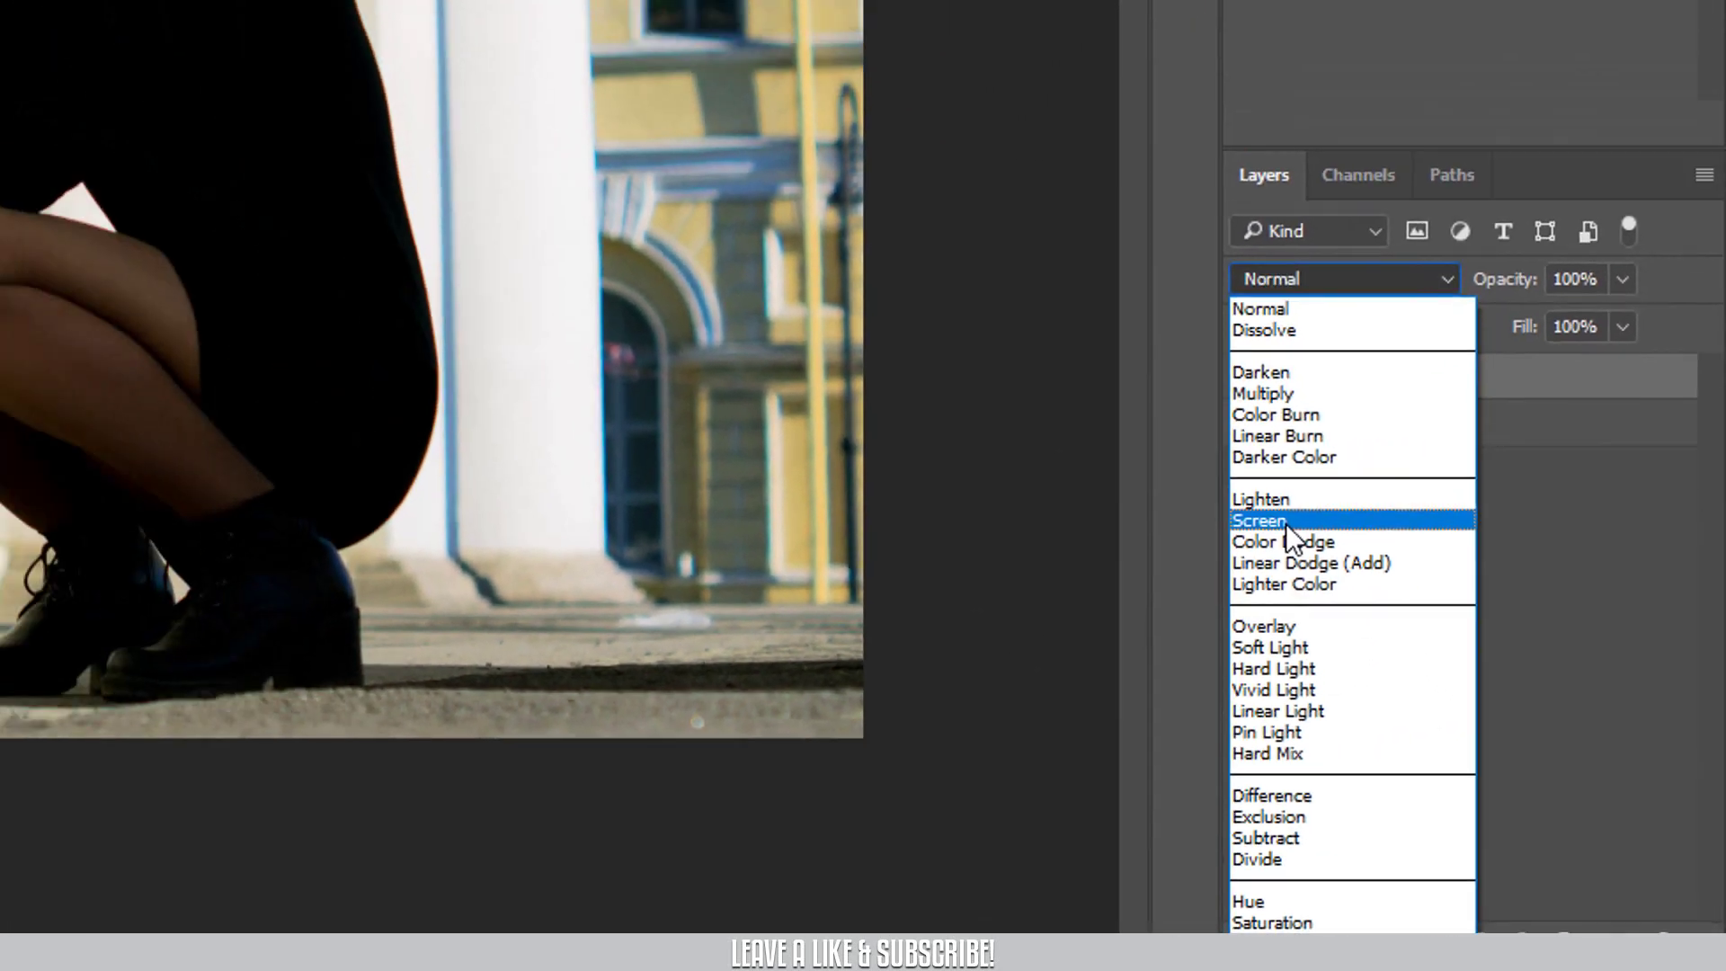
{"action": "left_click", "coordinate": [1151, 410]}
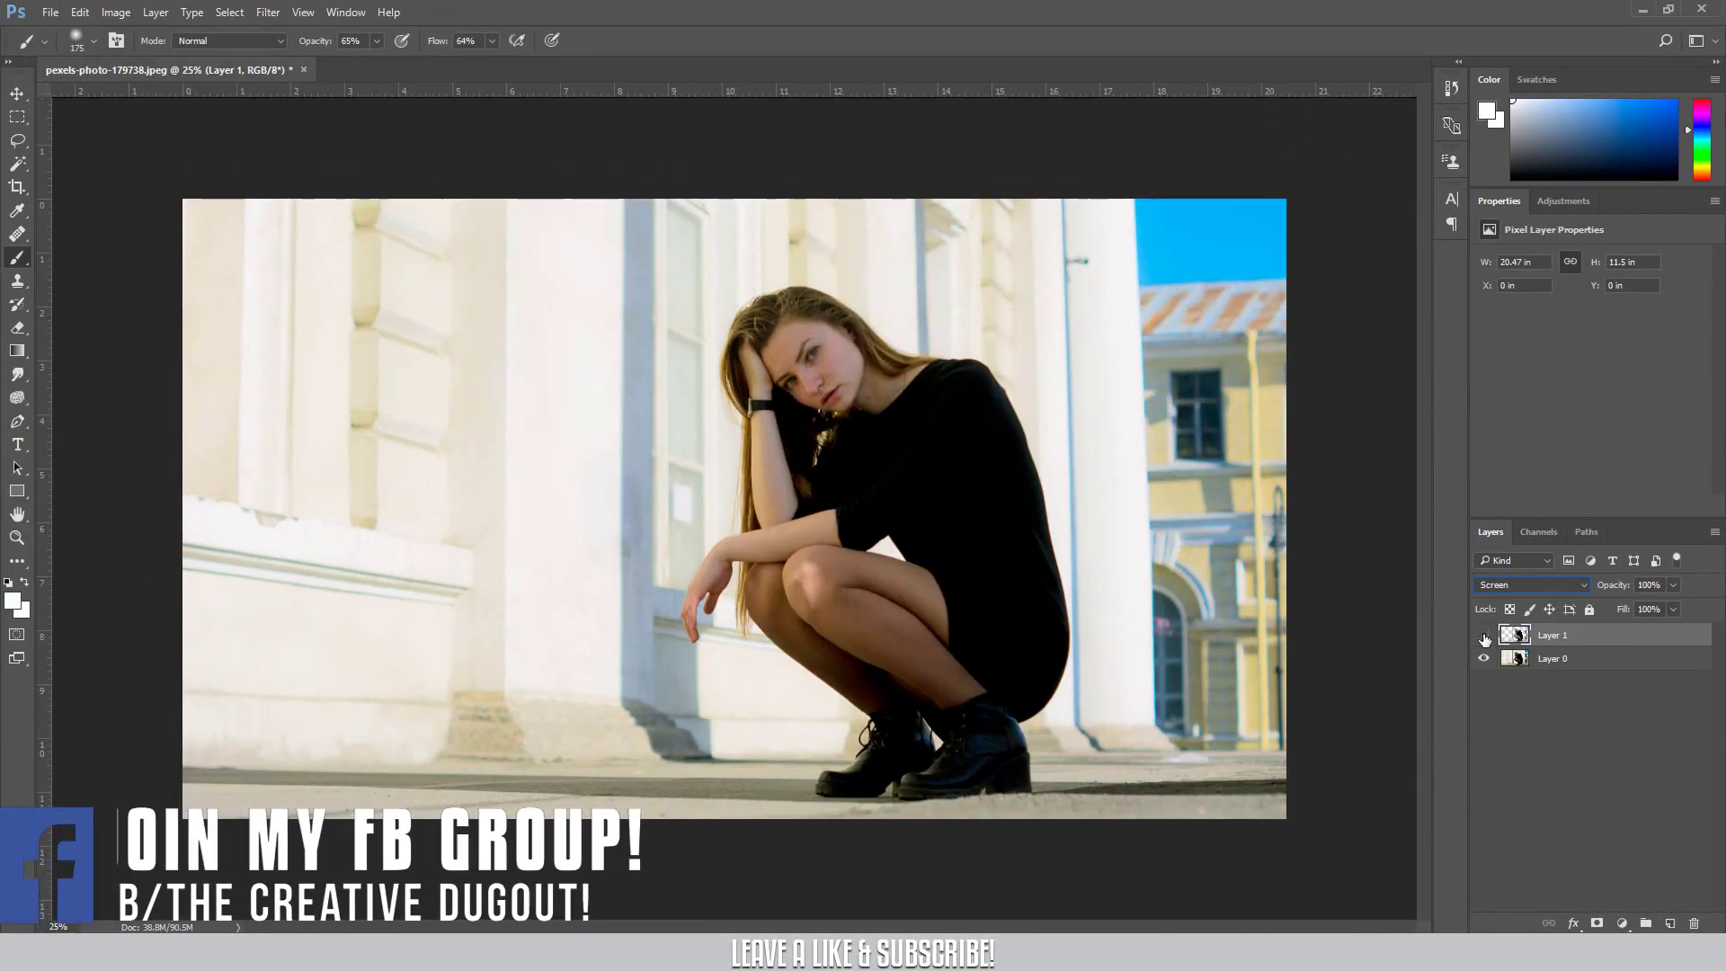
{"action": "left_click", "coordinate": [1484, 635]}
{"action": "left_click", "coordinate": [1484, 636]}
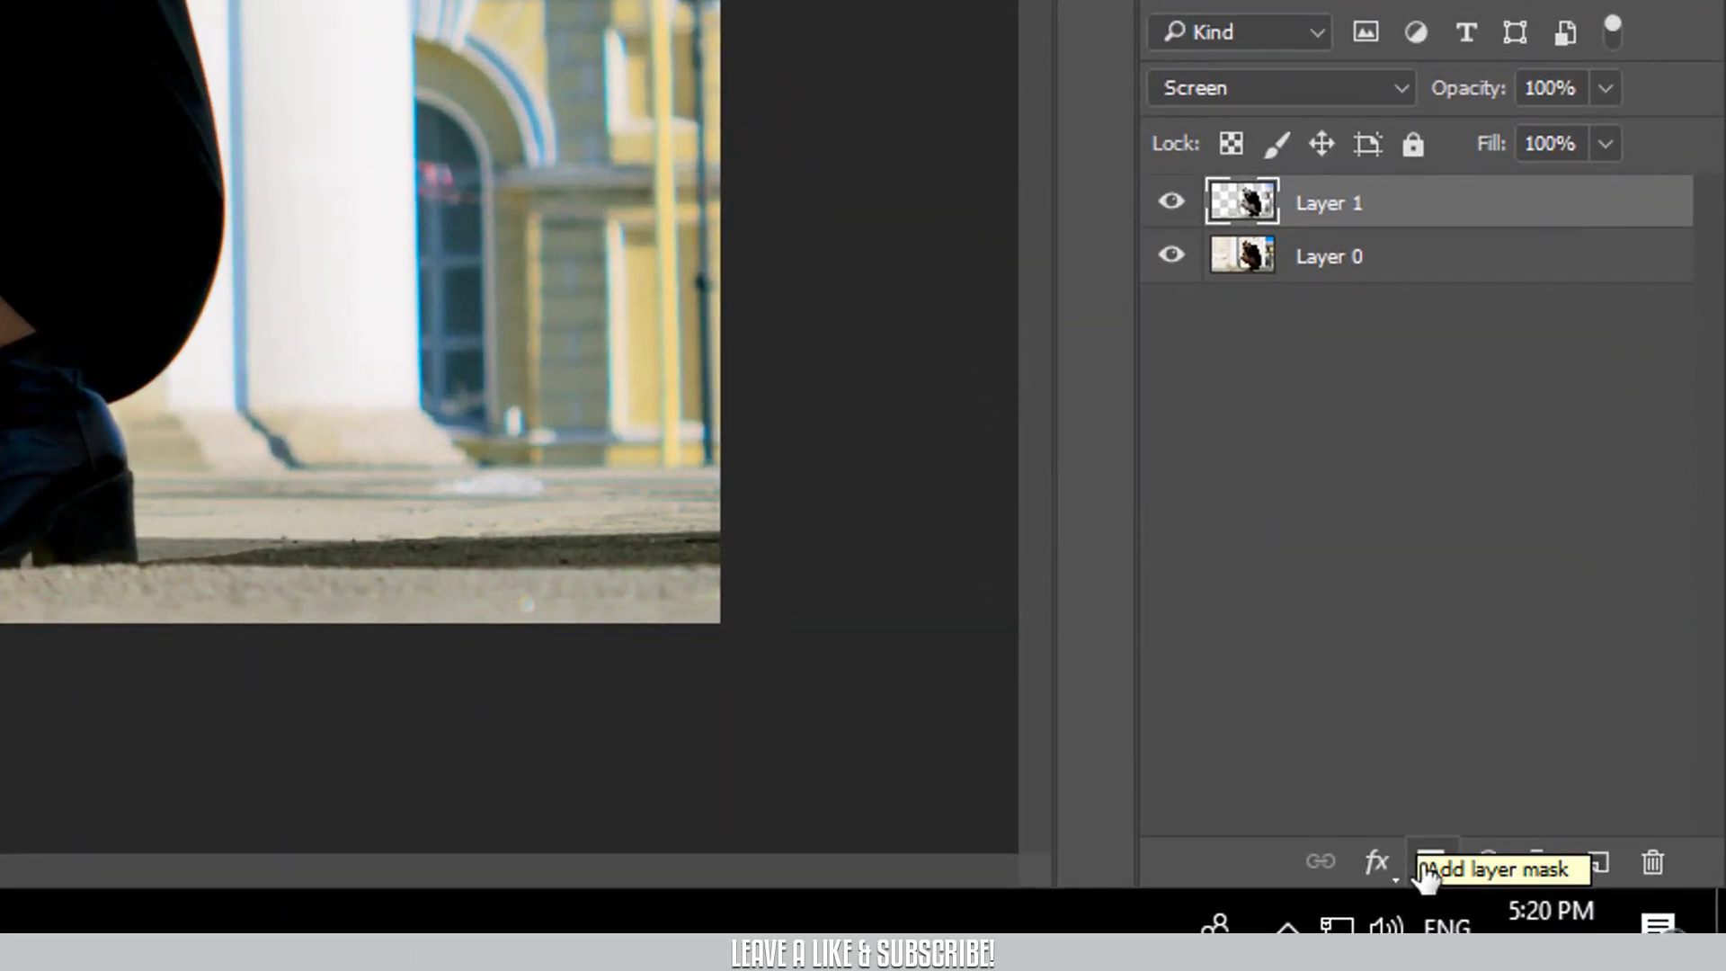
- Add a black hide-all mask to Layer 1 and pick a soft round 175 px Brush Tool tip
{"action": "left_click", "coordinate": [1426, 866], "text": "alt"}
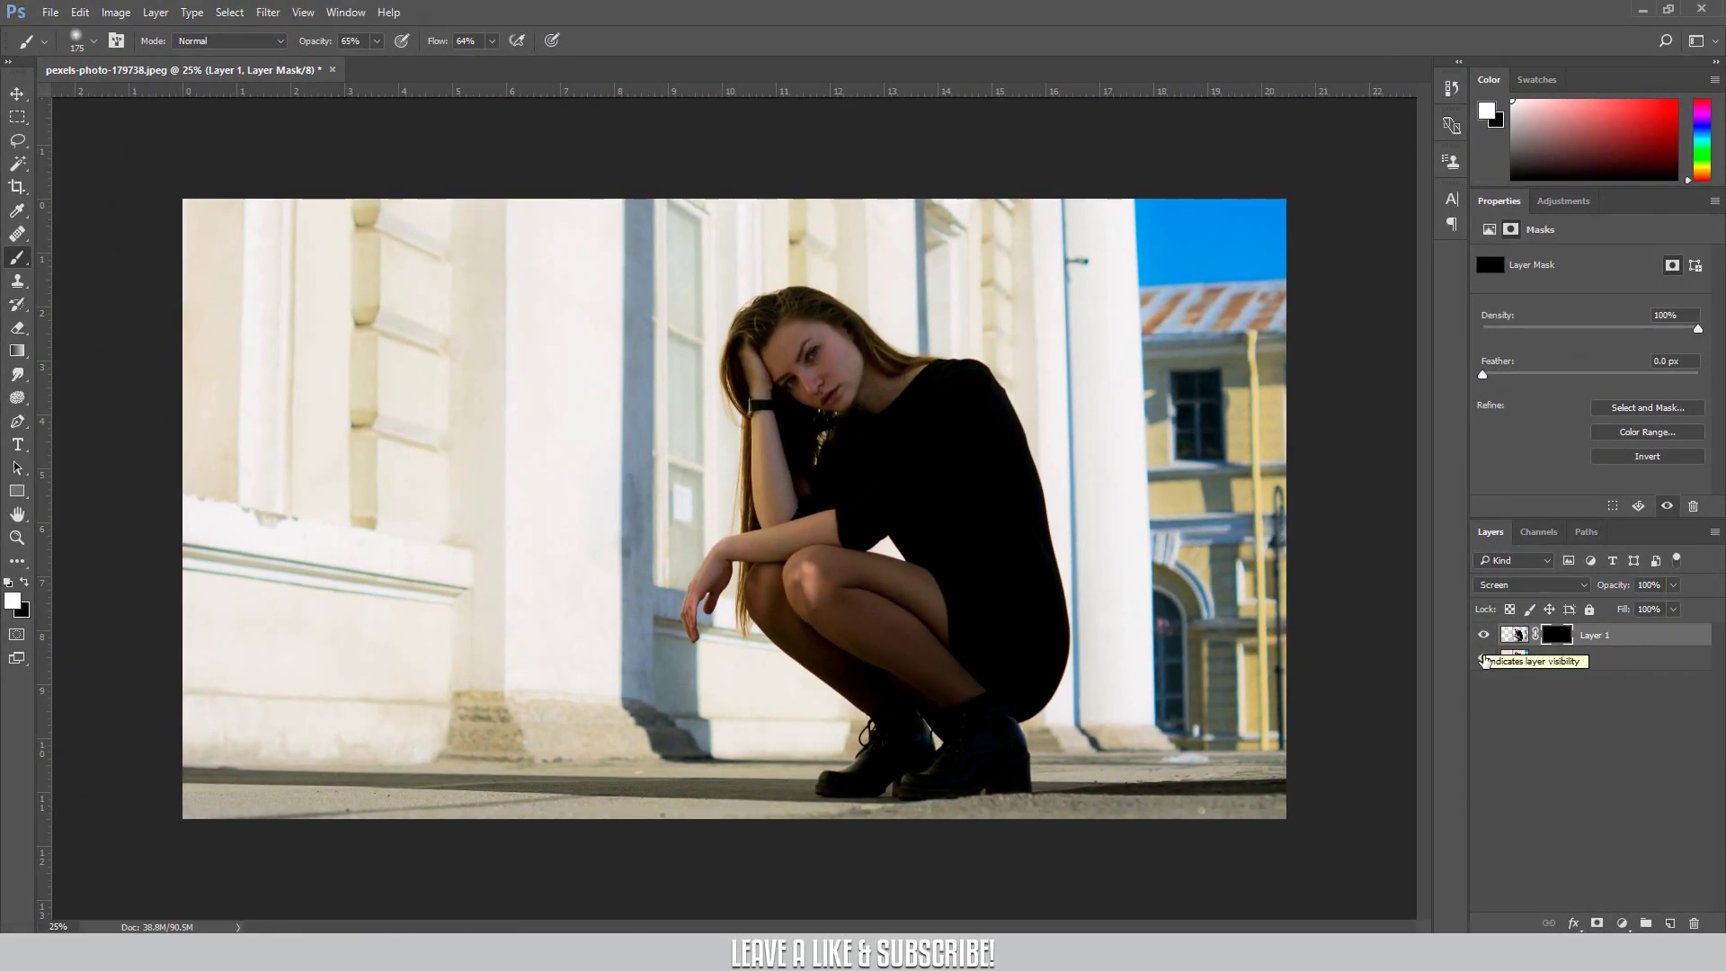
{"action": "right_click", "coordinate": [17, 260]}
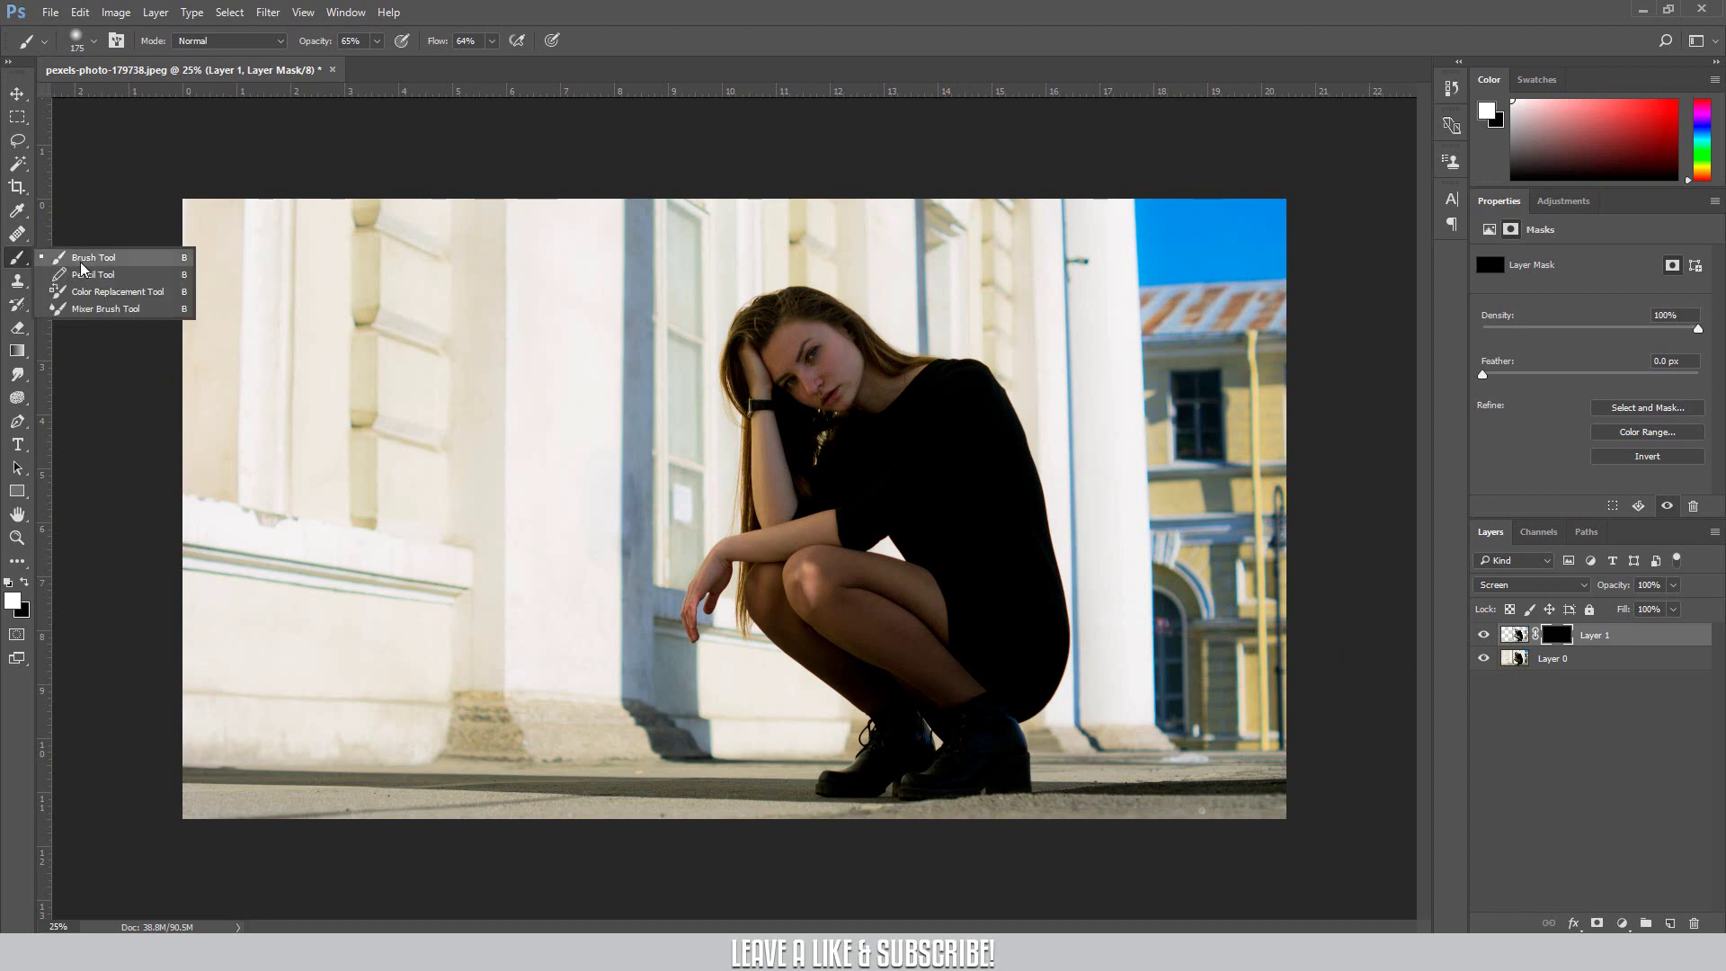
{"action": "left_click", "coordinate": [83, 260]}
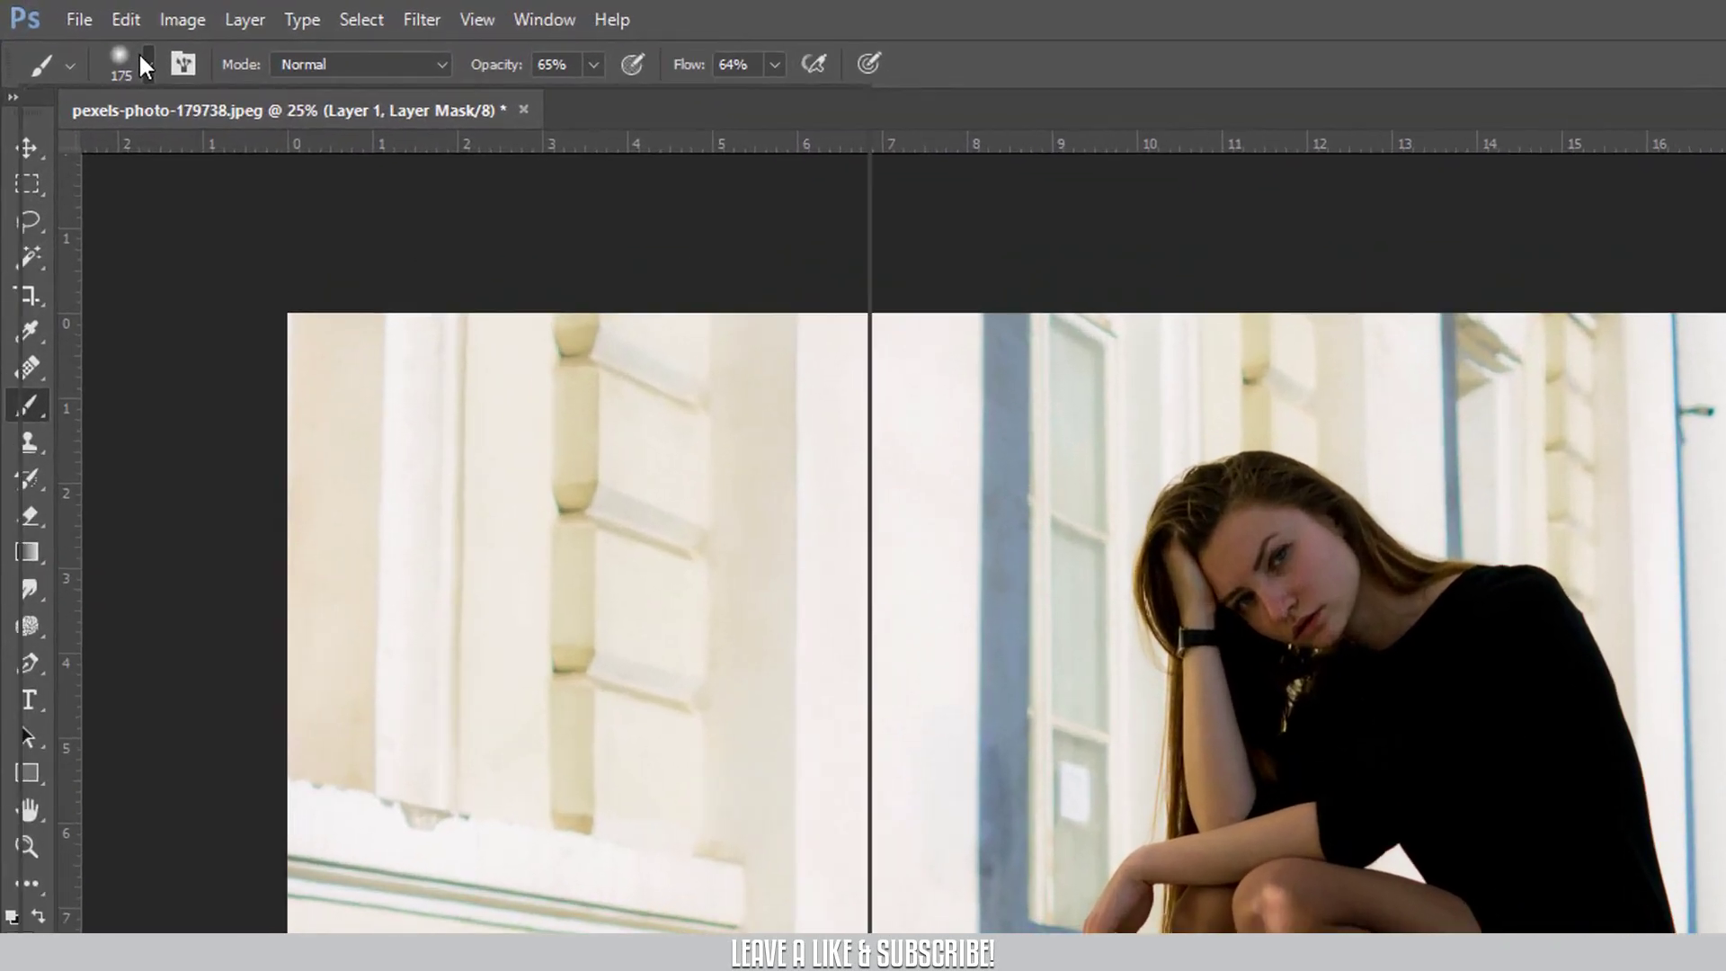
{"action": "left_click", "coordinate": [144, 62]}
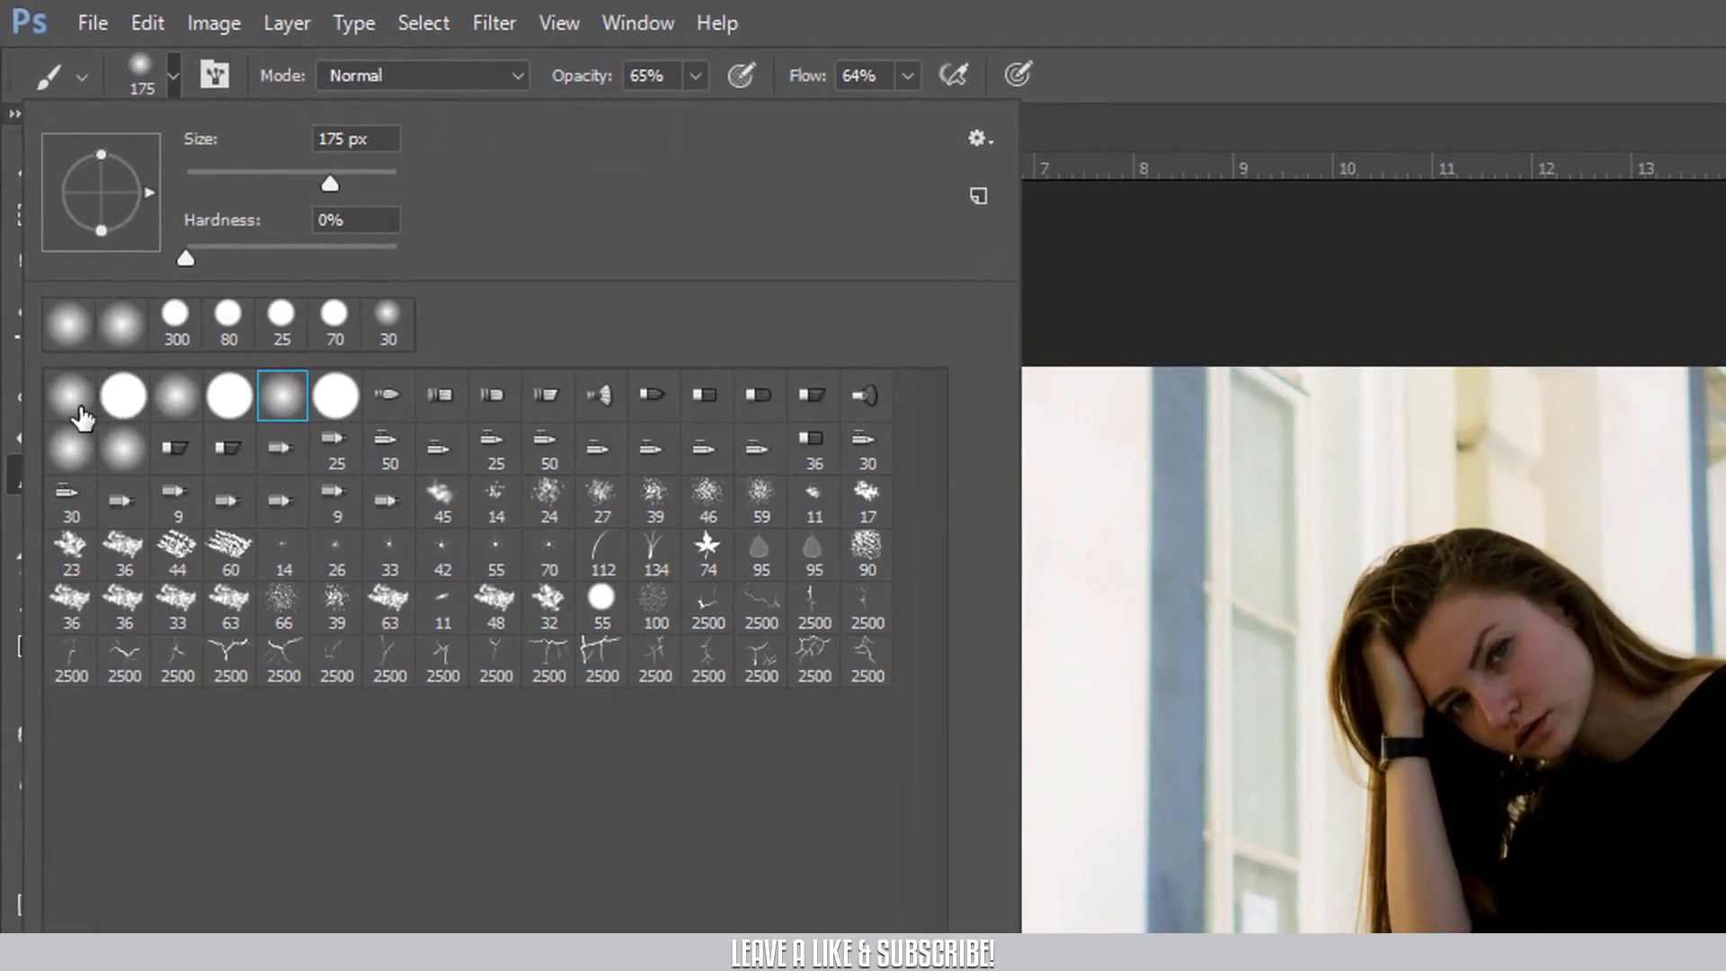
{"action": "left_click", "coordinate": [269, 409]}
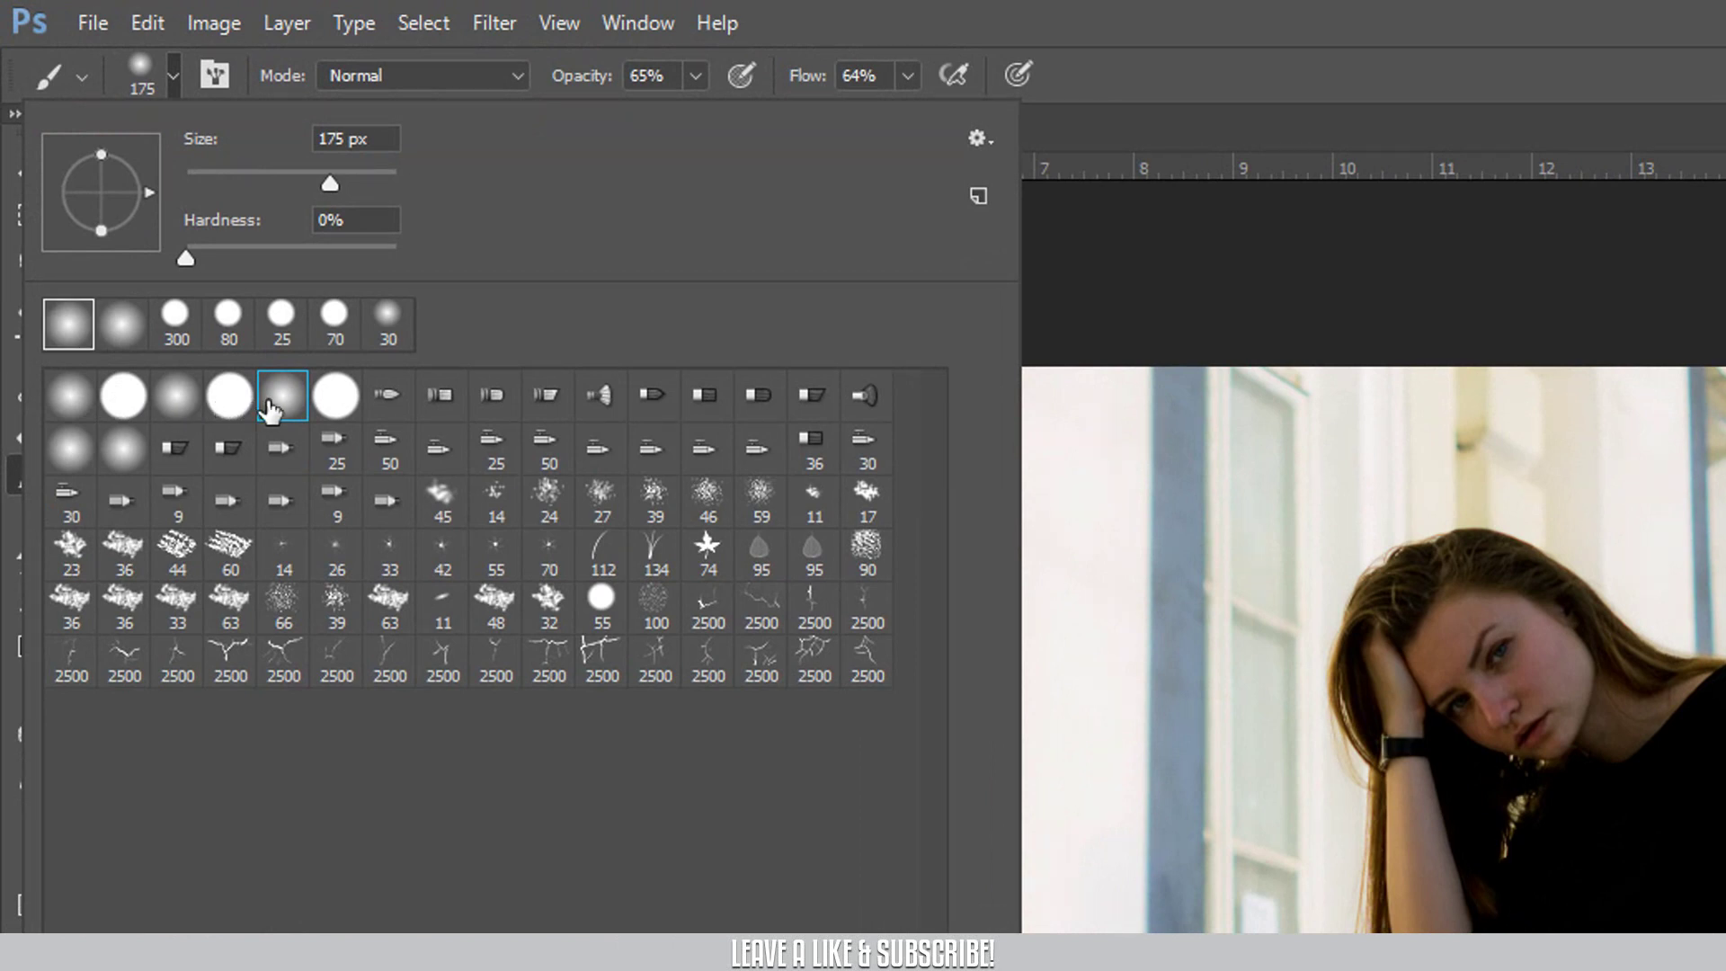
{"action": "left_click", "coordinate": [85, 74]}
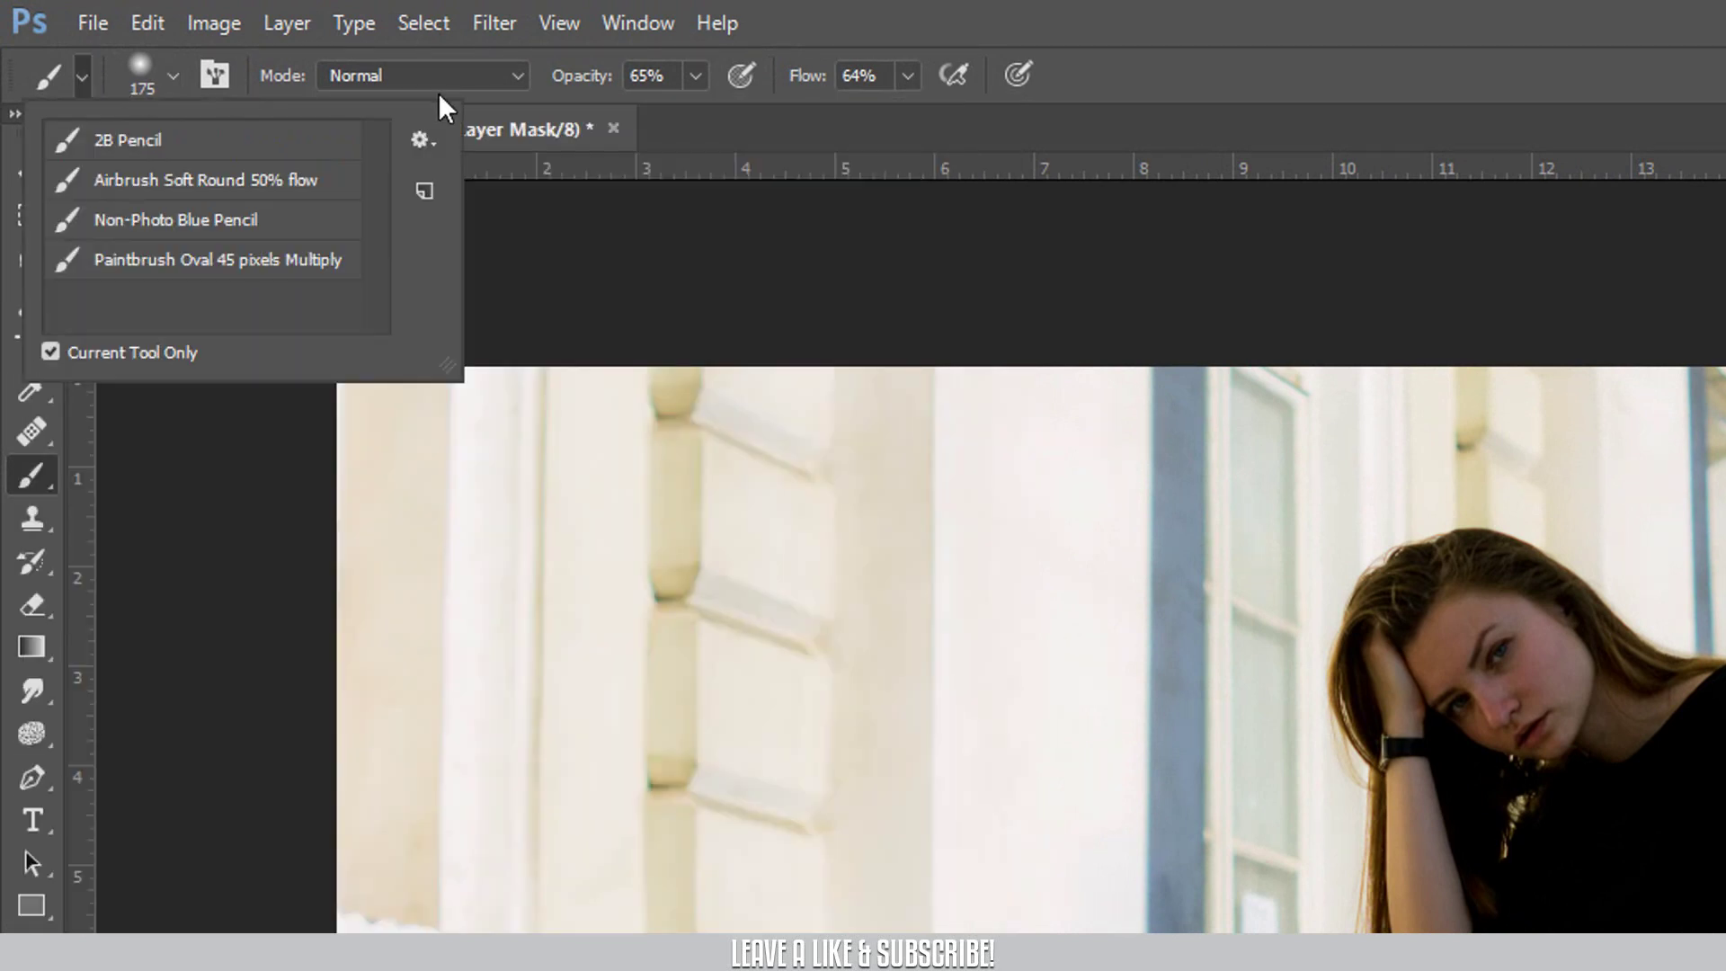
{"action": "left_click", "coordinate": [547, 207]}
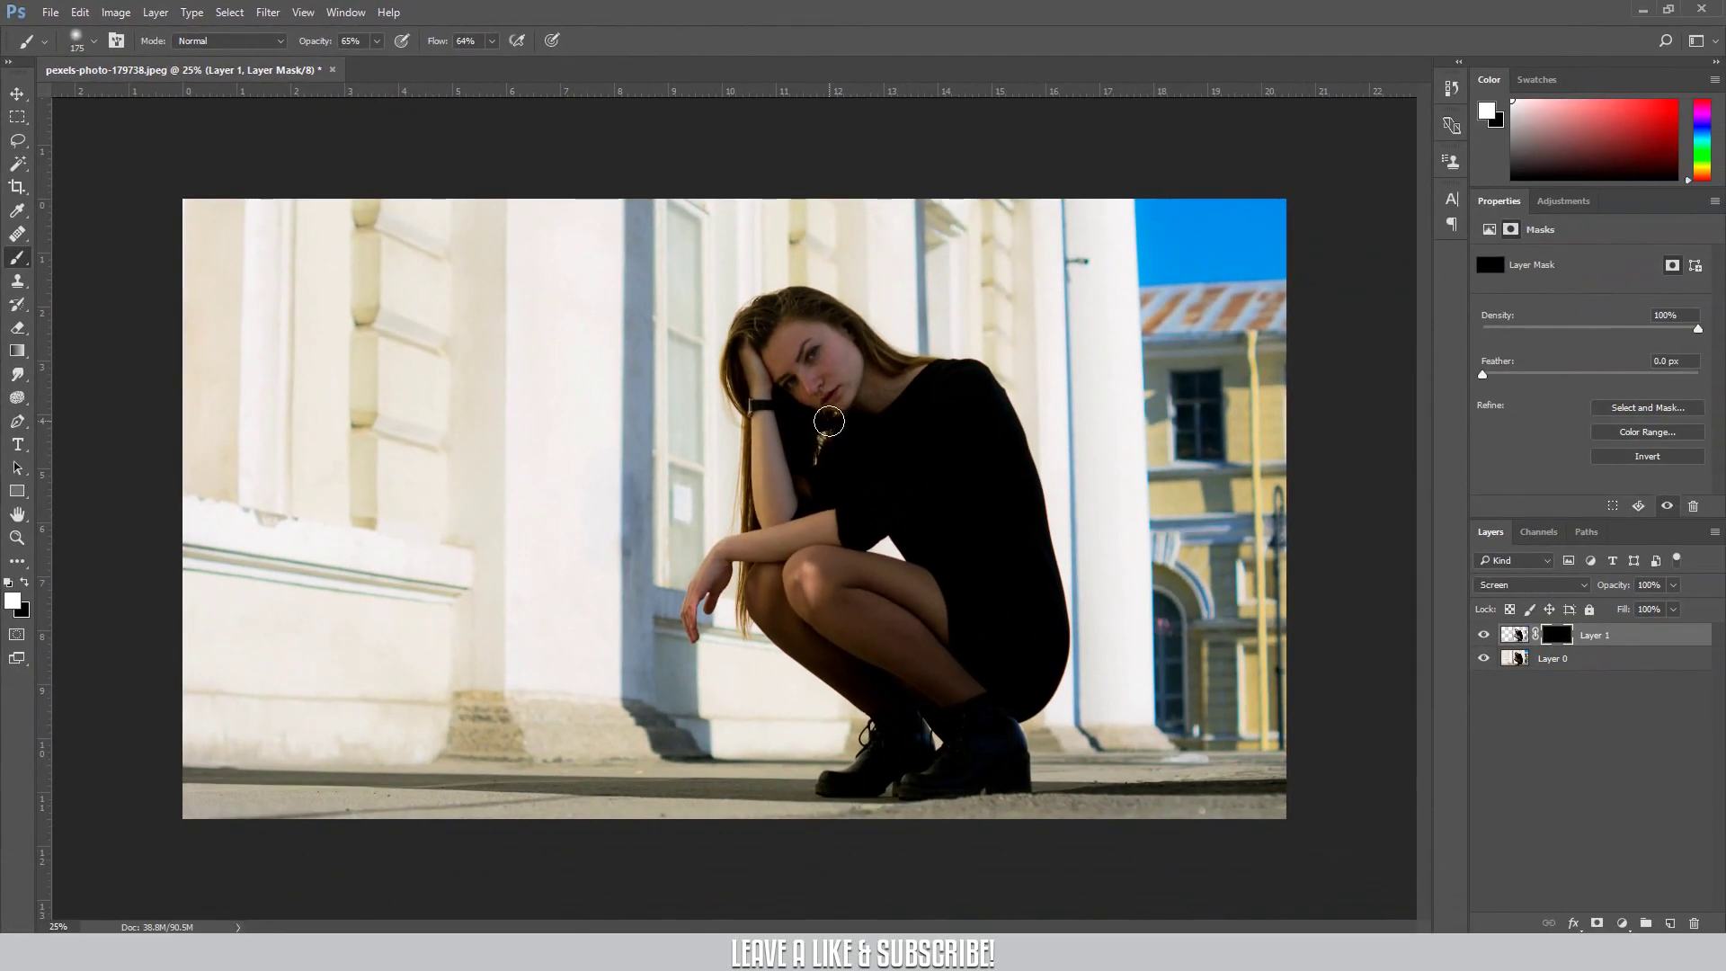
- Paint white on the mask over the face, arm and neck, resizing the brush between 200 and 600 px
{"action": "key", "text": "bracketright"}
{"action": "key", "text": "bracketright"}
{"action": "key", "text": "bracketright"}
{"action": "key", "text": "bracketright"}
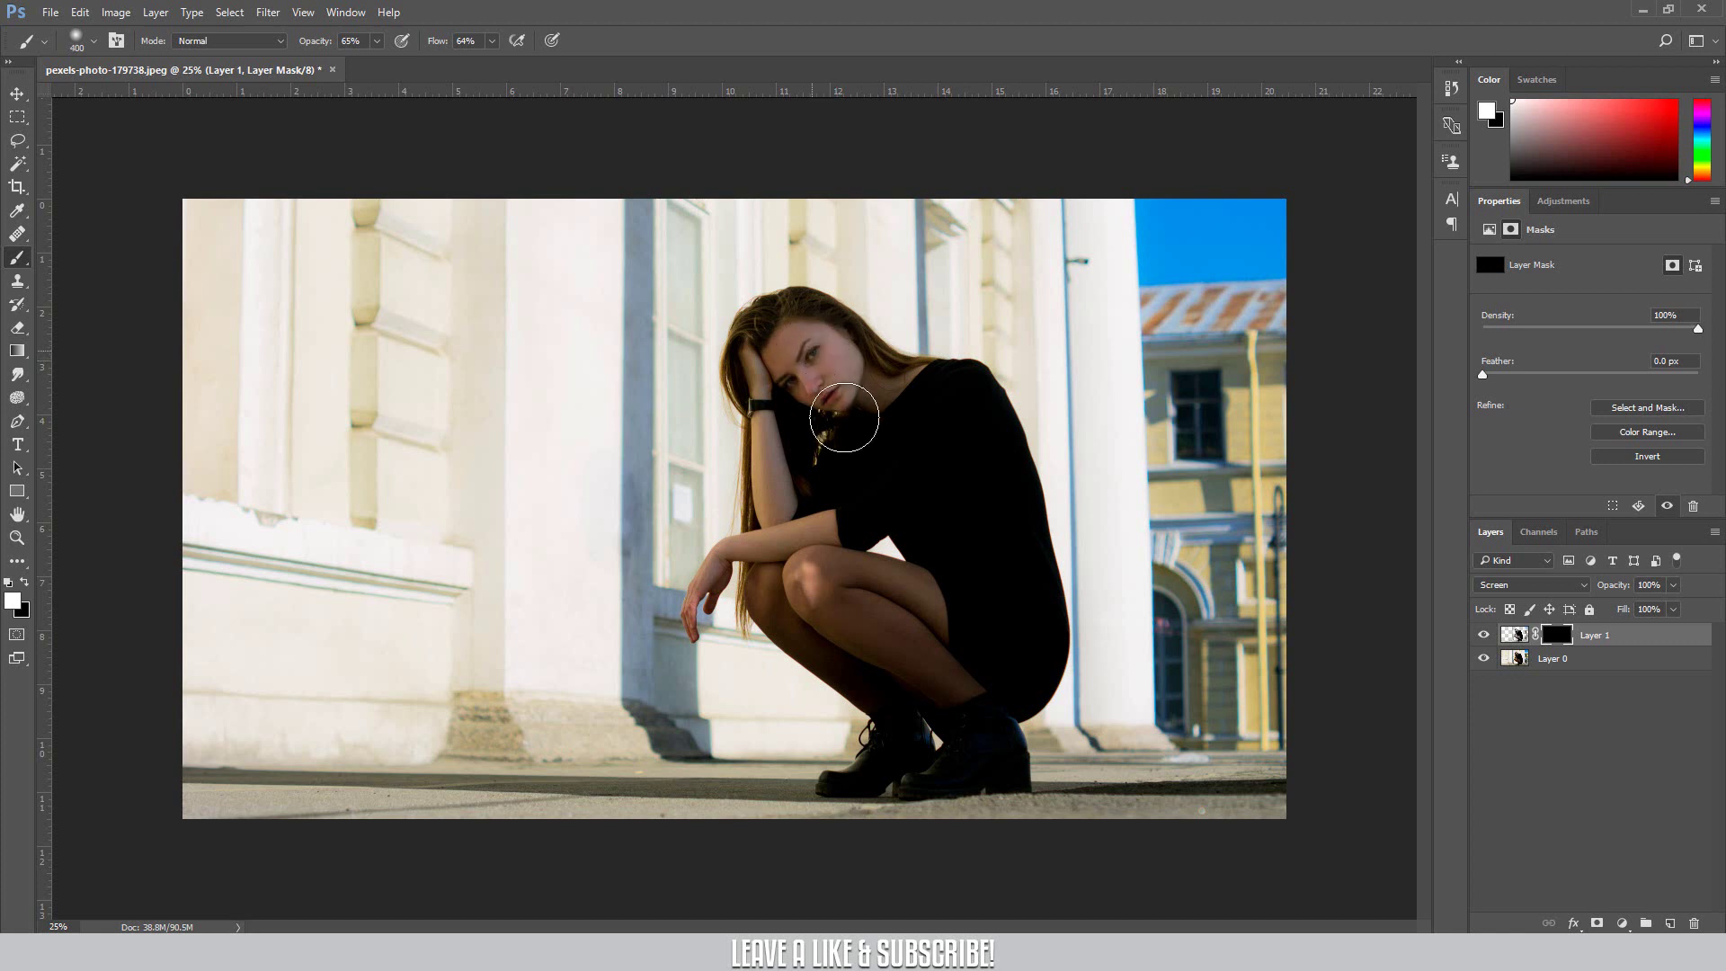
{"action": "mouse_move", "coordinate": [831, 379]}
{"action": "left_mouse_down"}
{"action": "mouse_move", "coordinate": [841, 396]}
{"action": "mouse_move", "coordinate": [786, 462]}
{"action": "mouse_move", "coordinate": [782, 517]}
{"action": "mouse_move", "coordinate": [823, 590]}
{"action": "mouse_move", "coordinate": [906, 617]}
{"action": "mouse_move", "coordinate": [885, 723]}
{"action": "left_mouse_up"}
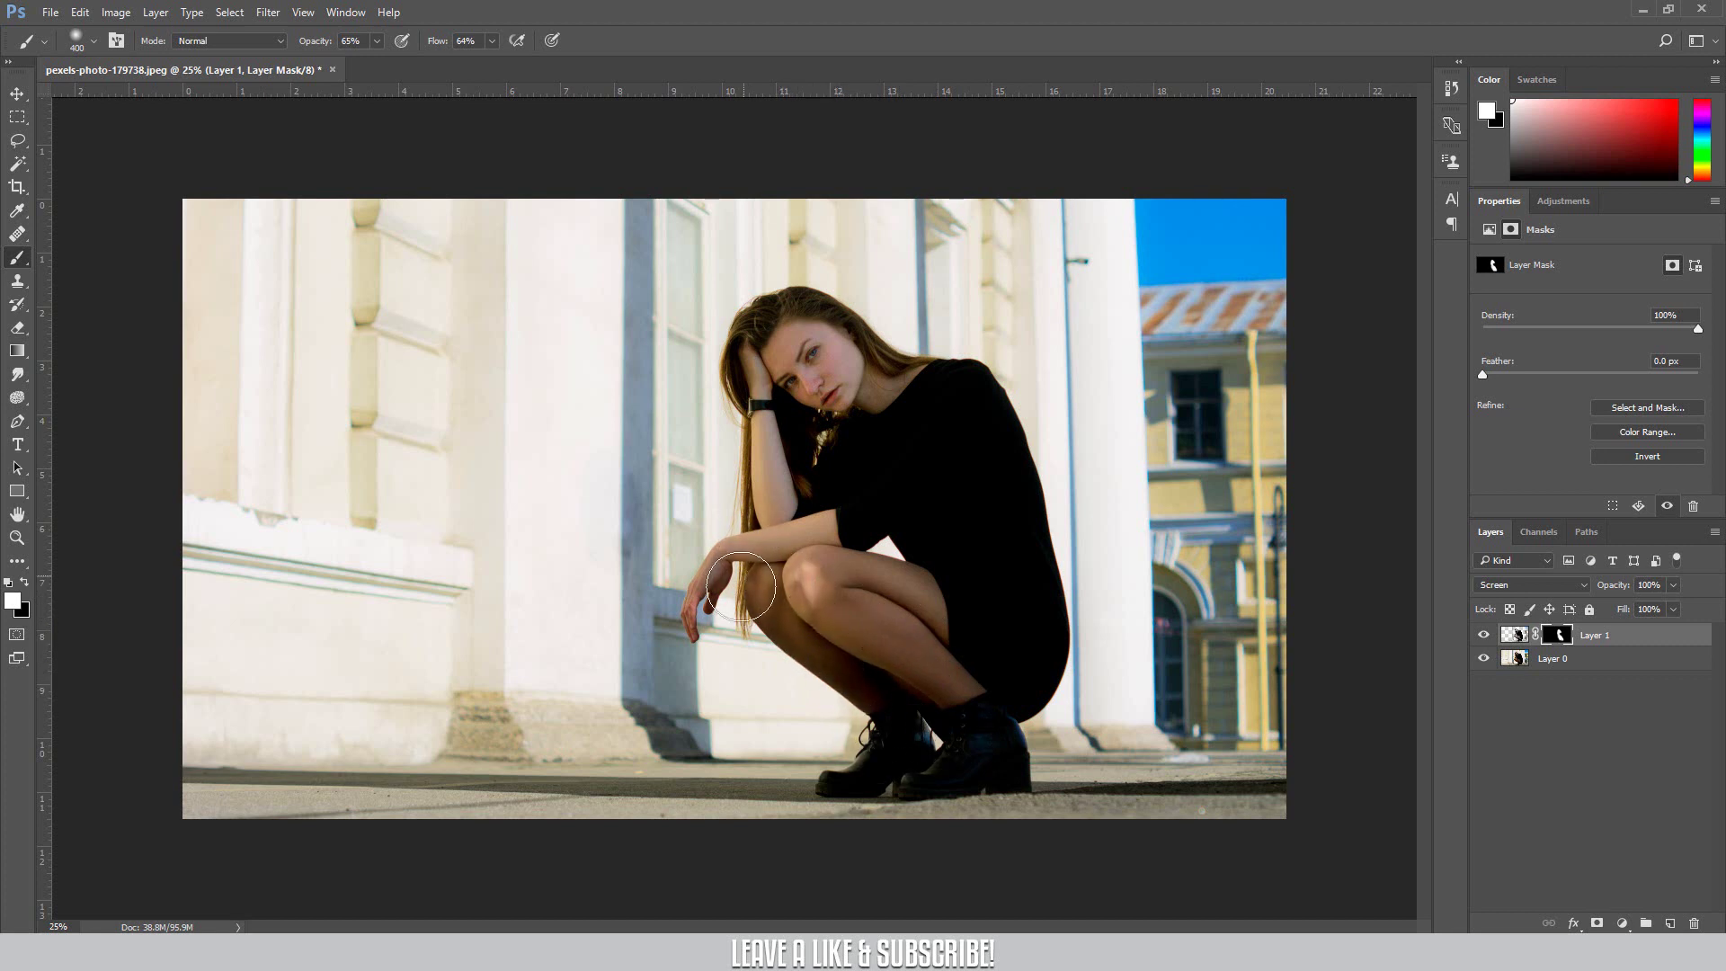
{"action": "mouse_move", "coordinate": [719, 575]}
{"action": "left_mouse_down"}
{"action": "mouse_move", "coordinate": [747, 593]}
{"action": "mouse_move", "coordinate": [809, 576]}
{"action": "left_mouse_up"}
{"action": "key", "text": "bracketleft"}
{"action": "key", "text": "bracketleft"}
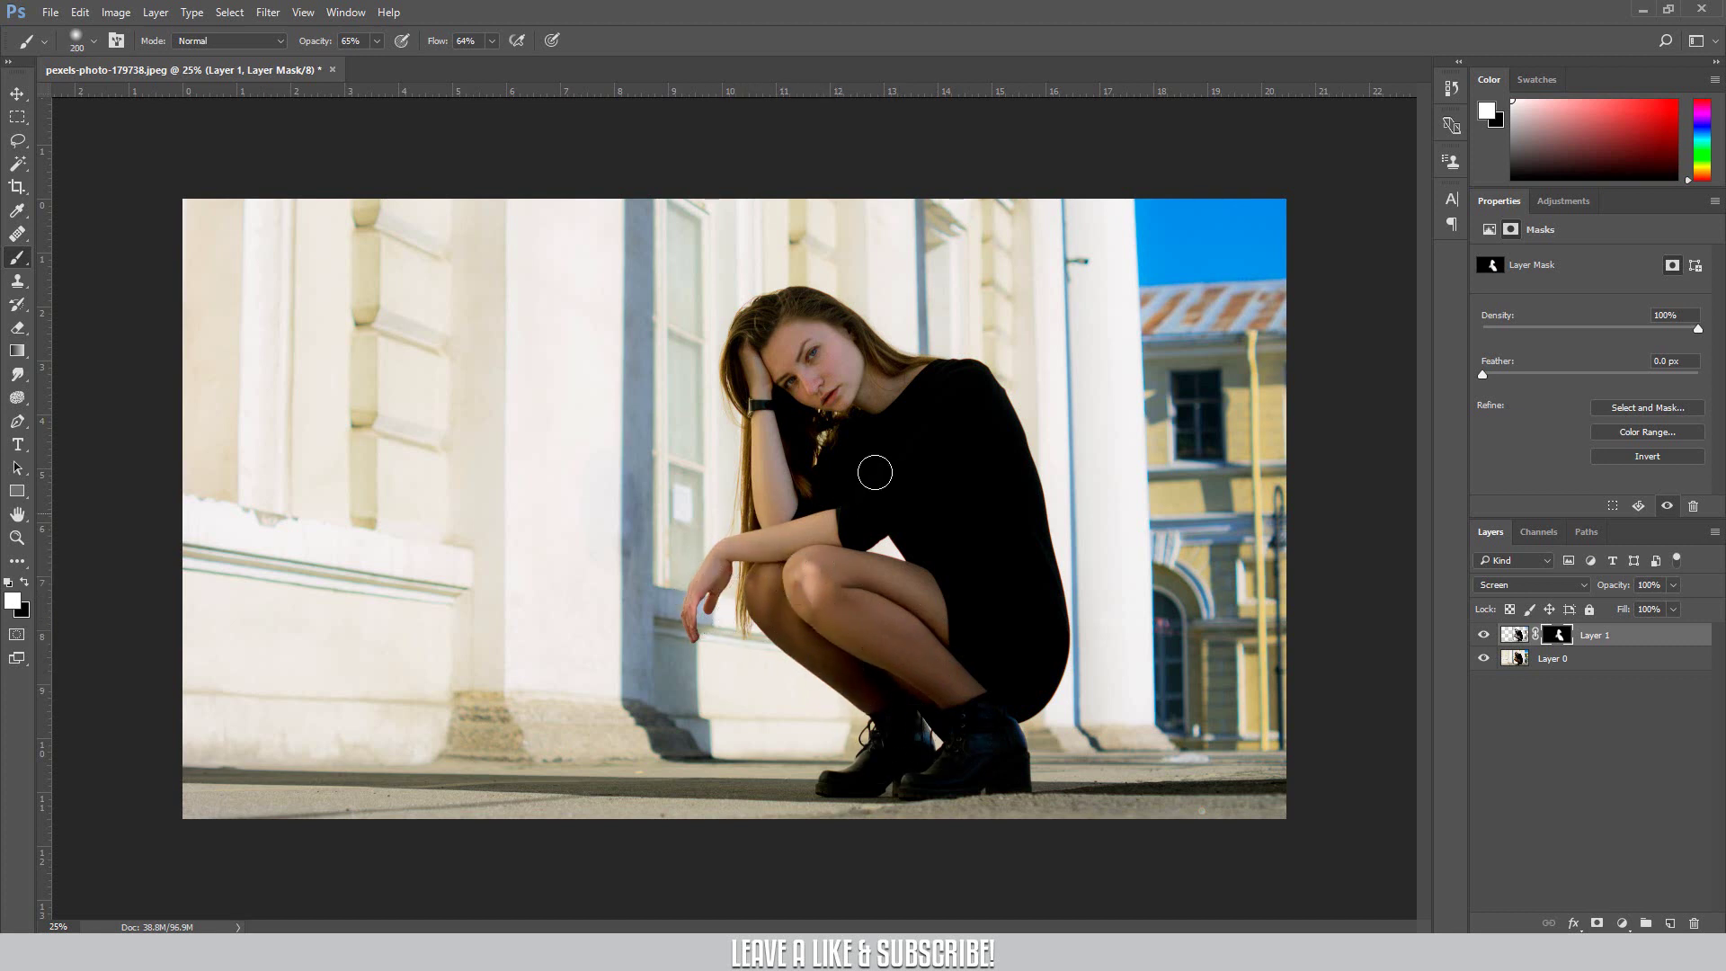
{"action": "mouse_move", "coordinate": [878, 376]}
{"action": "left_mouse_down"}
{"action": "mouse_move", "coordinate": [909, 404]}
{"action": "mouse_move", "coordinate": [925, 401]}
{"action": "mouse_move", "coordinate": [915, 373]}
{"action": "left_mouse_up"}
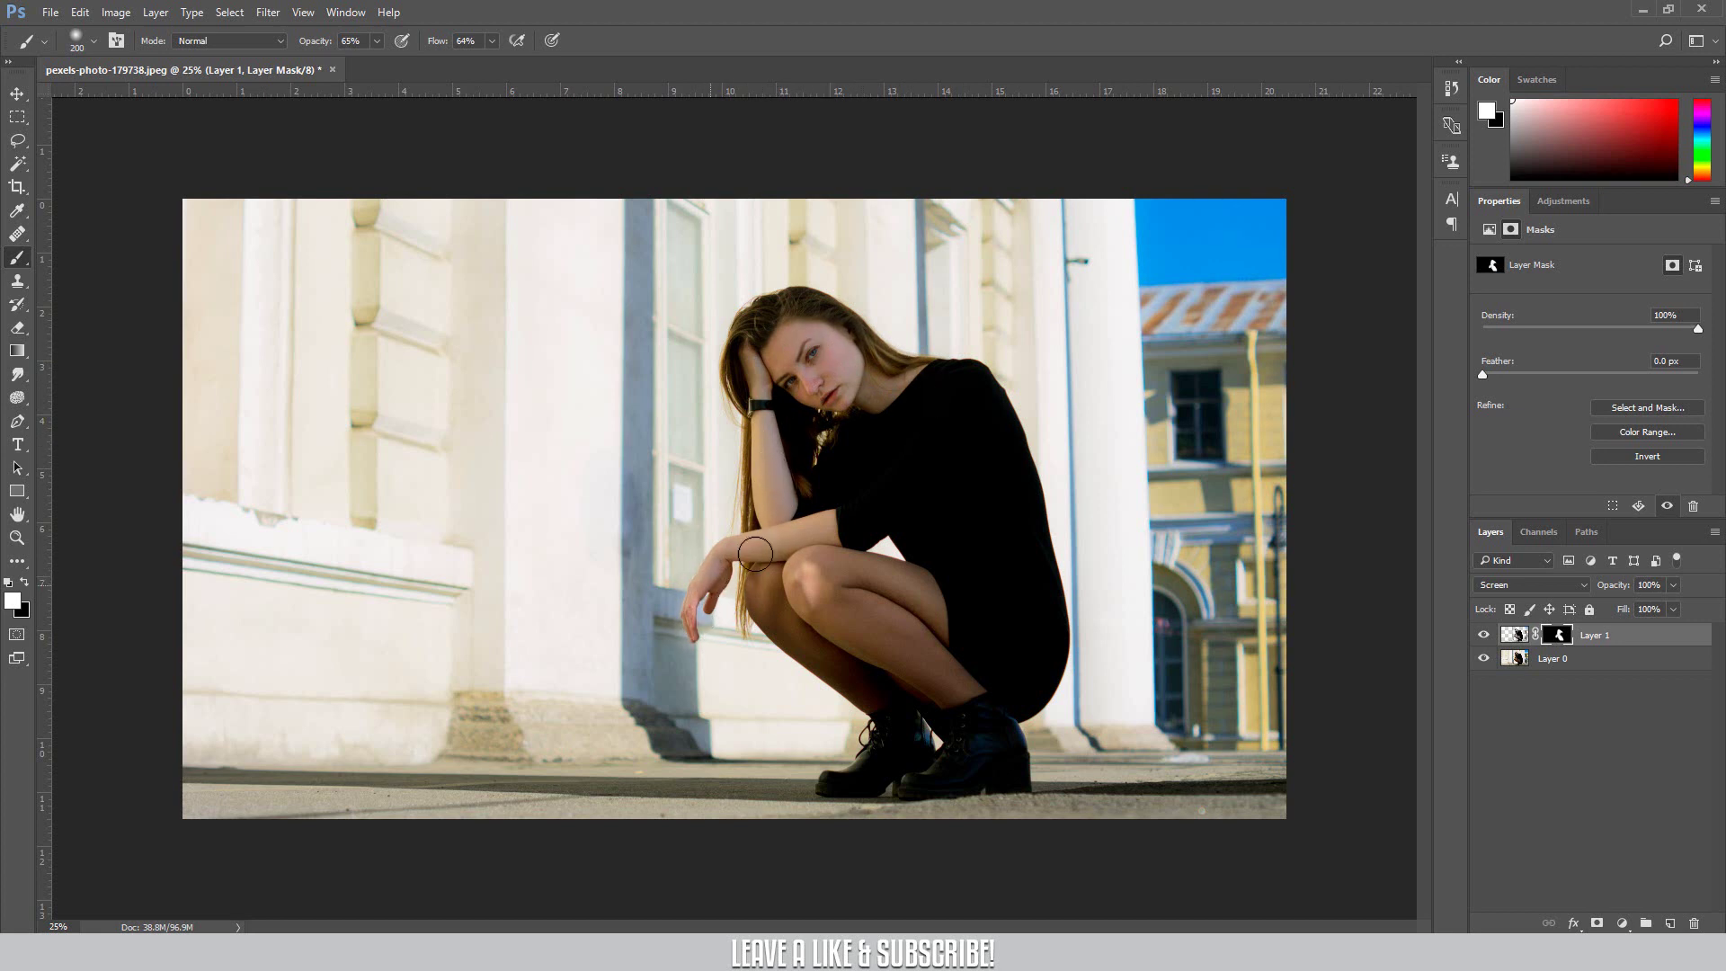
{"action": "key", "text": "bracketright"}
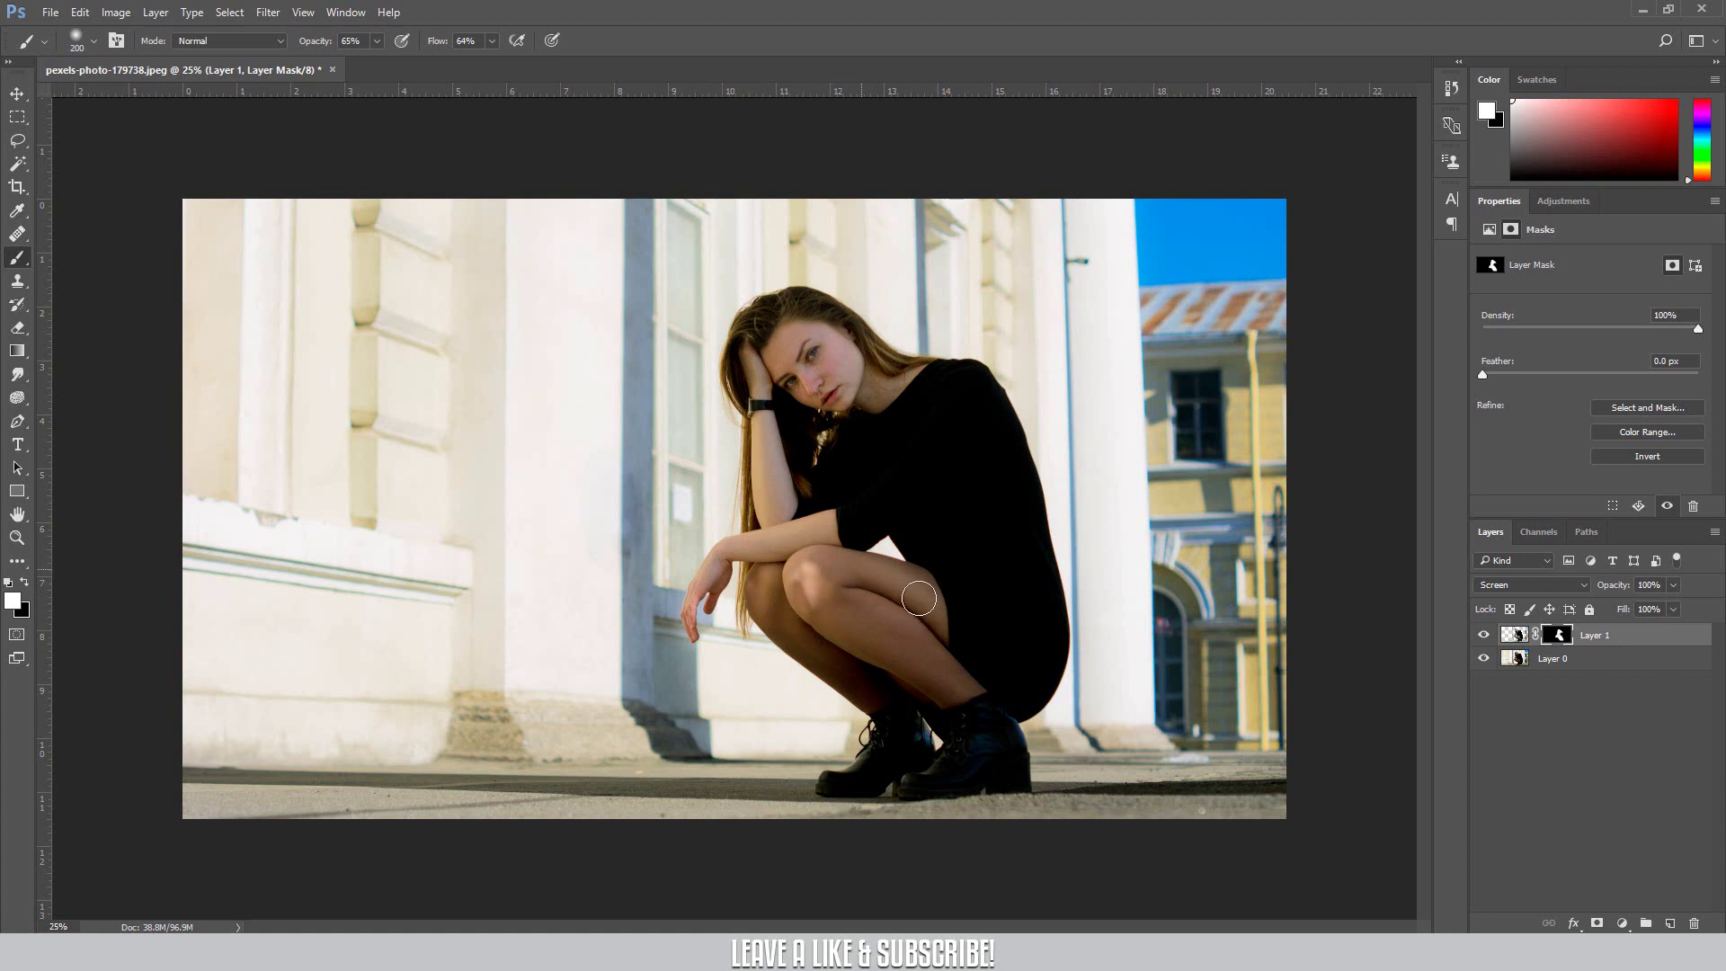
{"action": "key", "text": "bracketright"}
{"action": "key", "text": "bracketright"}
{"action": "key", "text": "bracketright"}
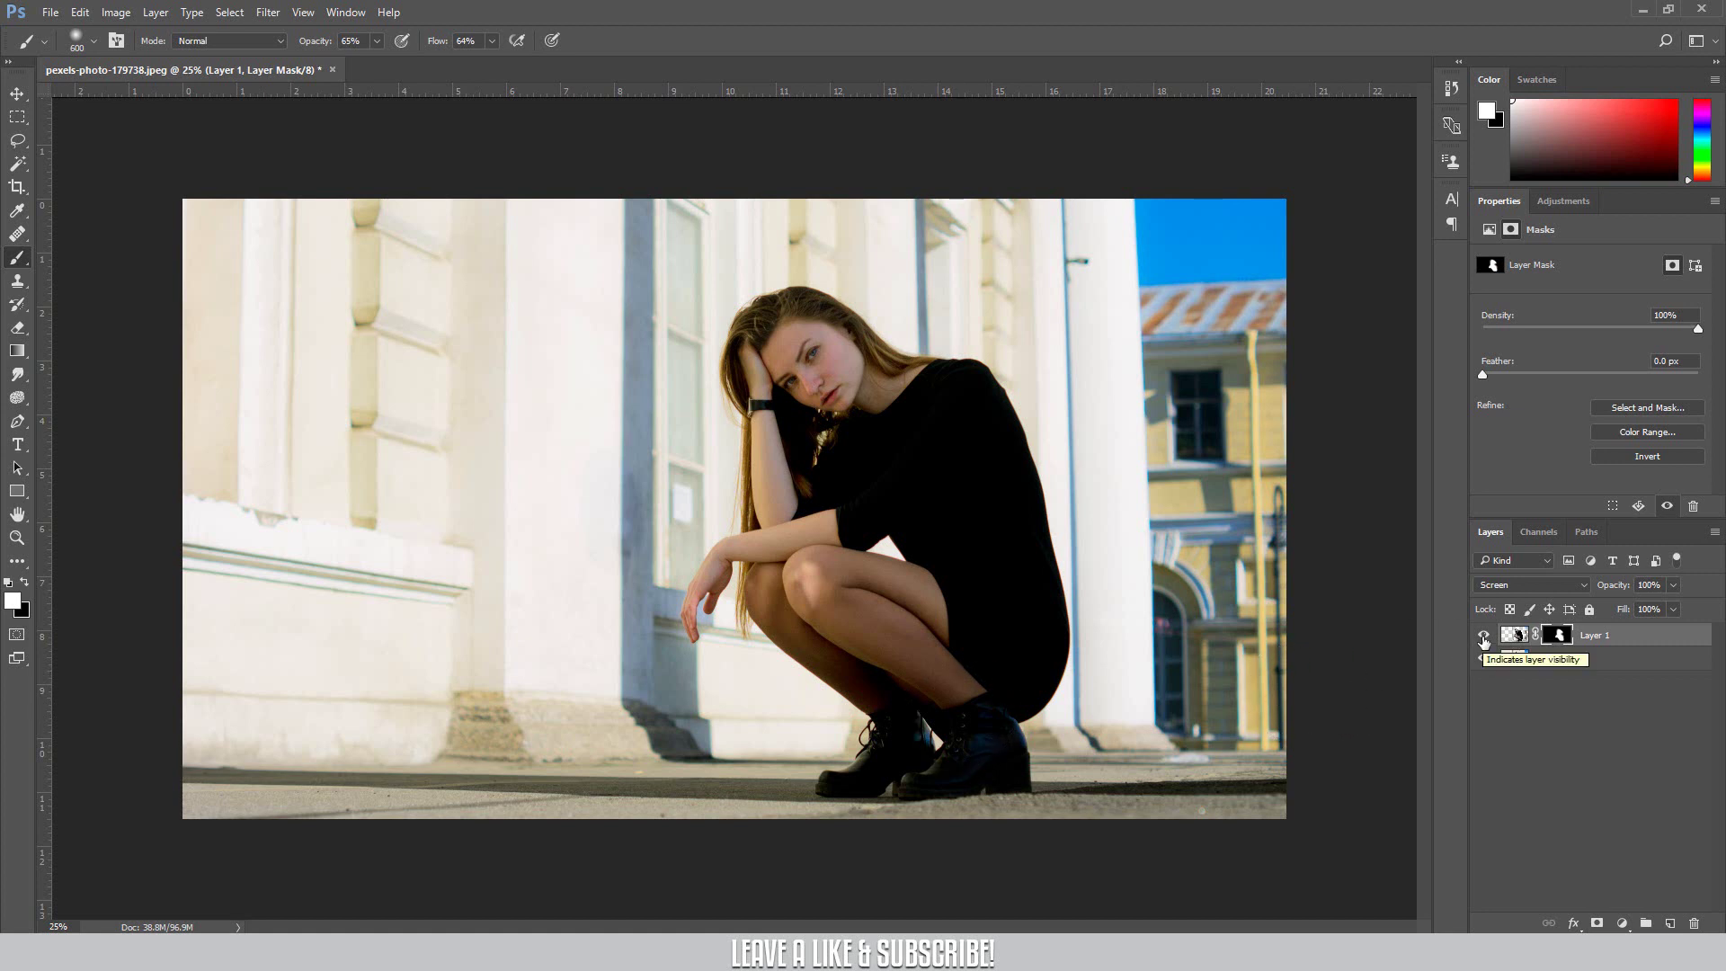
{"action": "left_click", "coordinate": [1483, 635]}
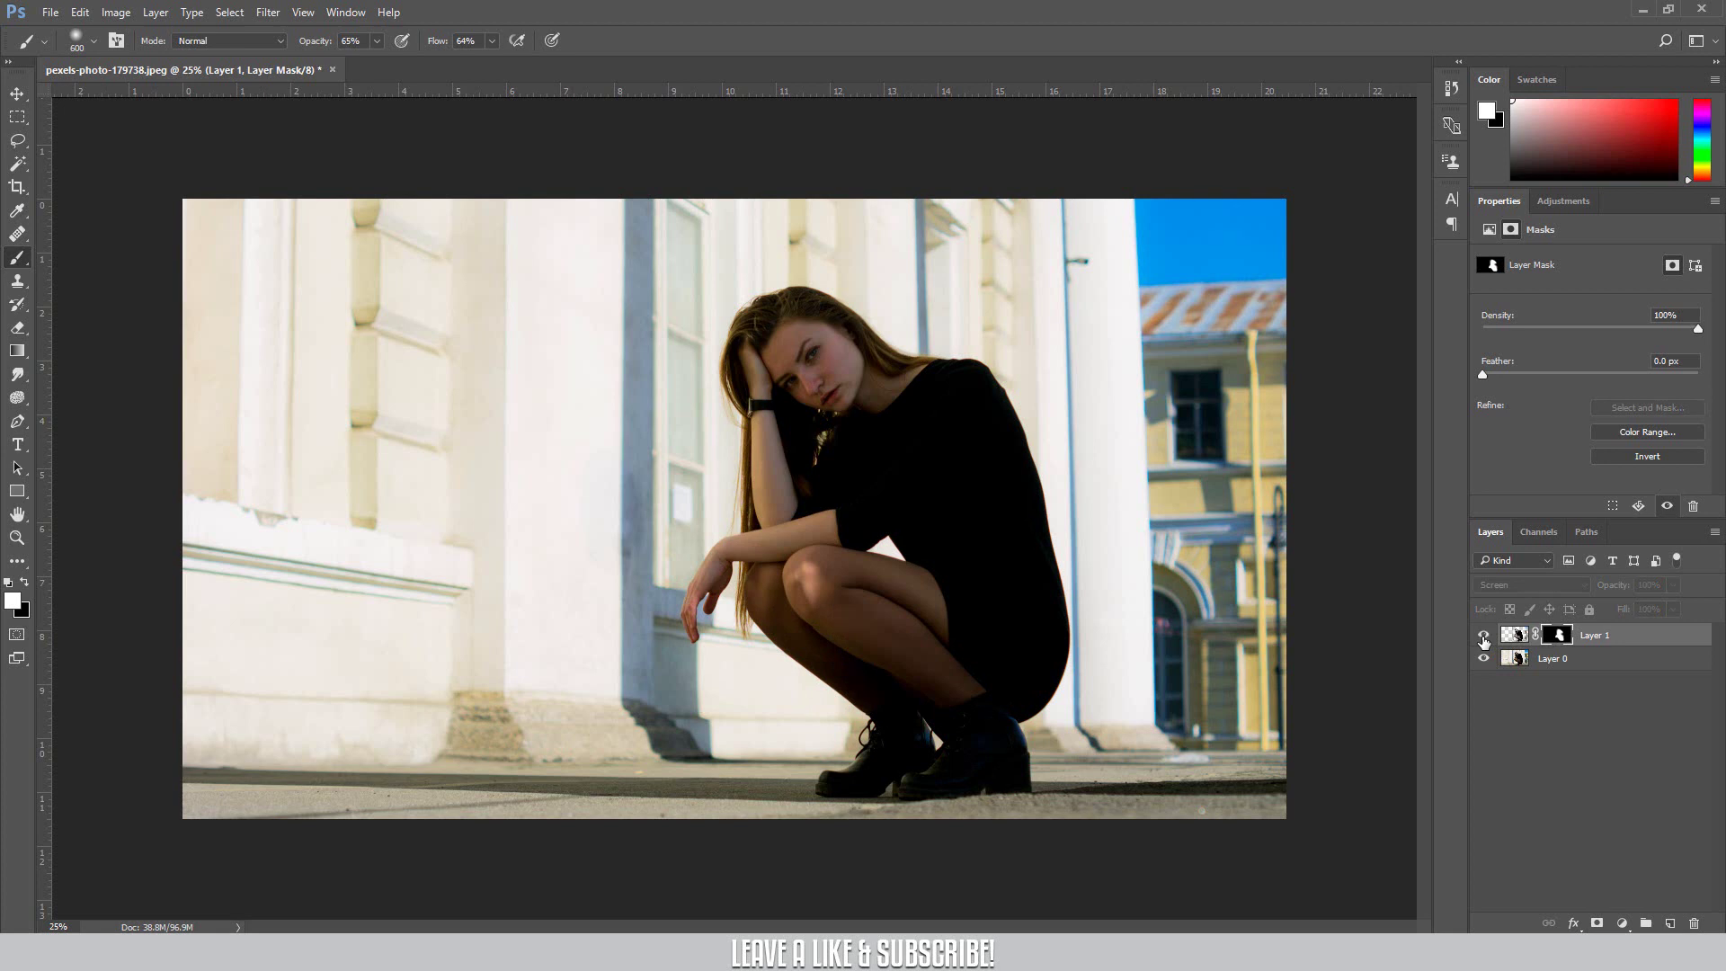
{"action": "left_click", "coordinate": [1483, 636]}
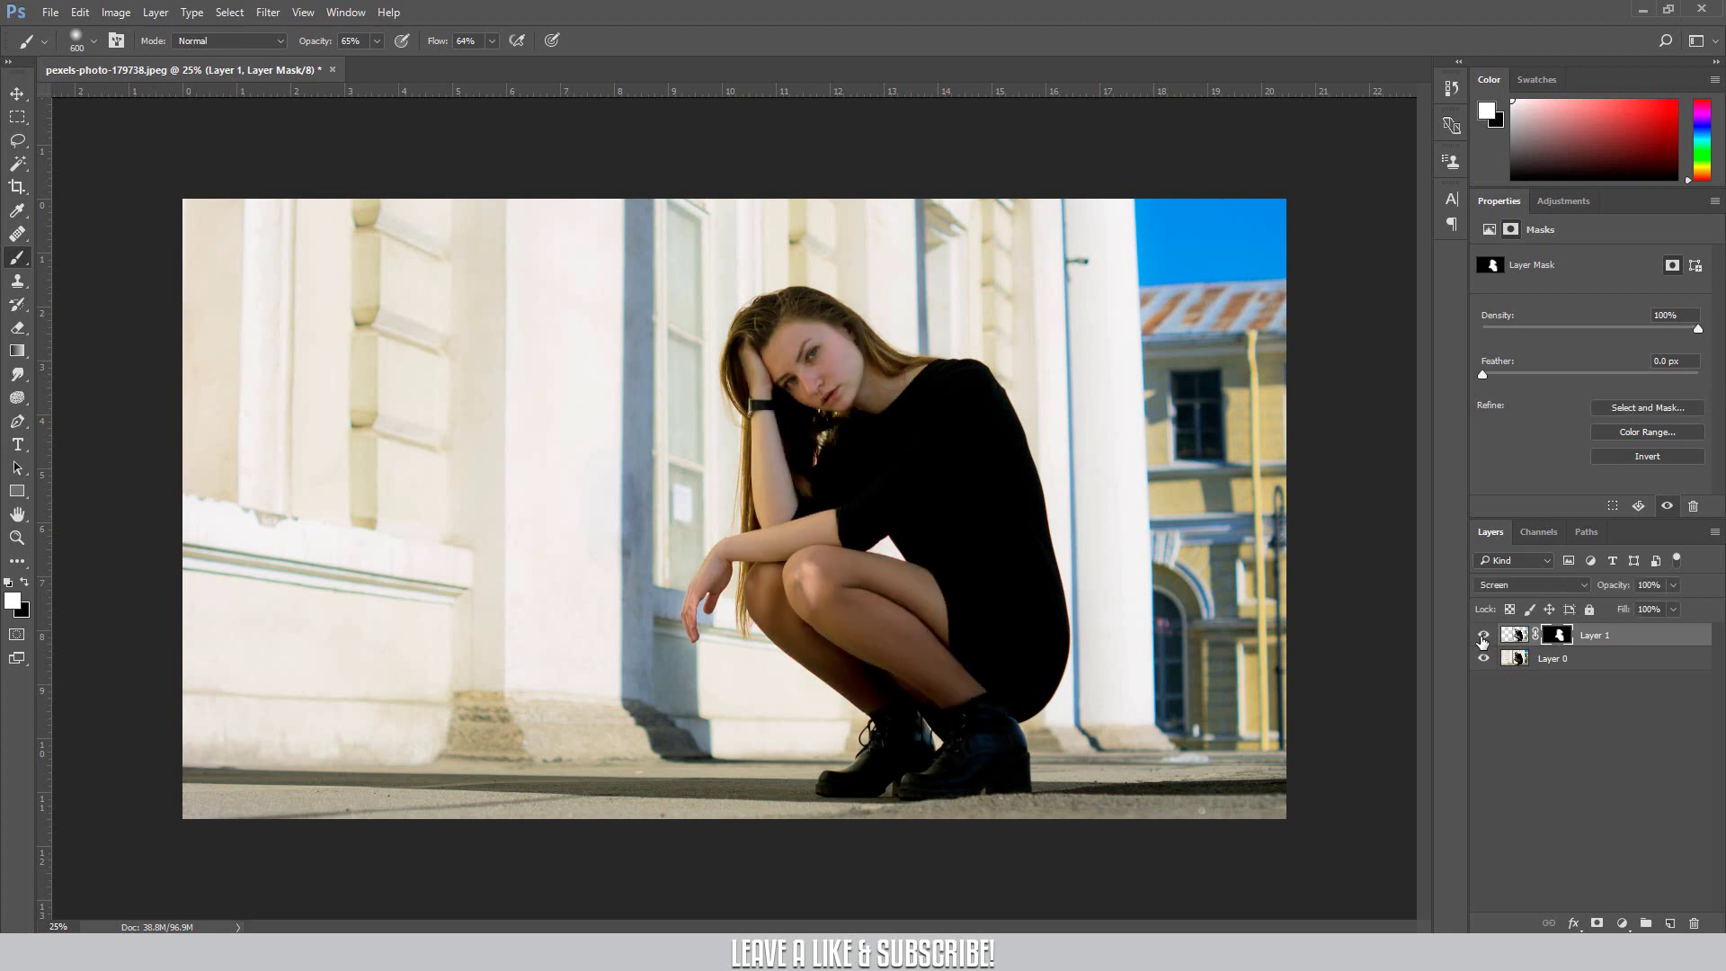